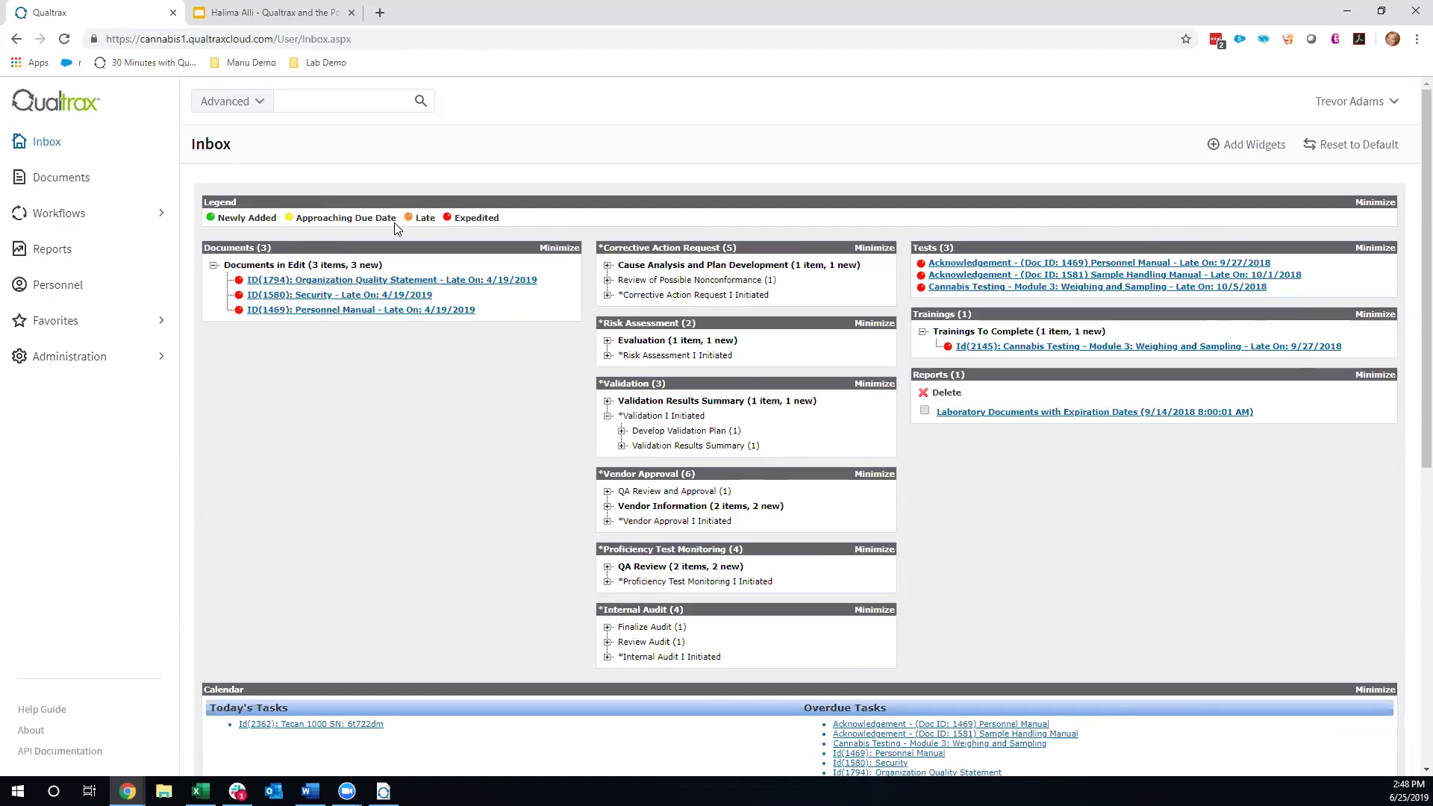
Open a blank Validation workflow form and review its process diagram and the choices for Section
click(113, 216)
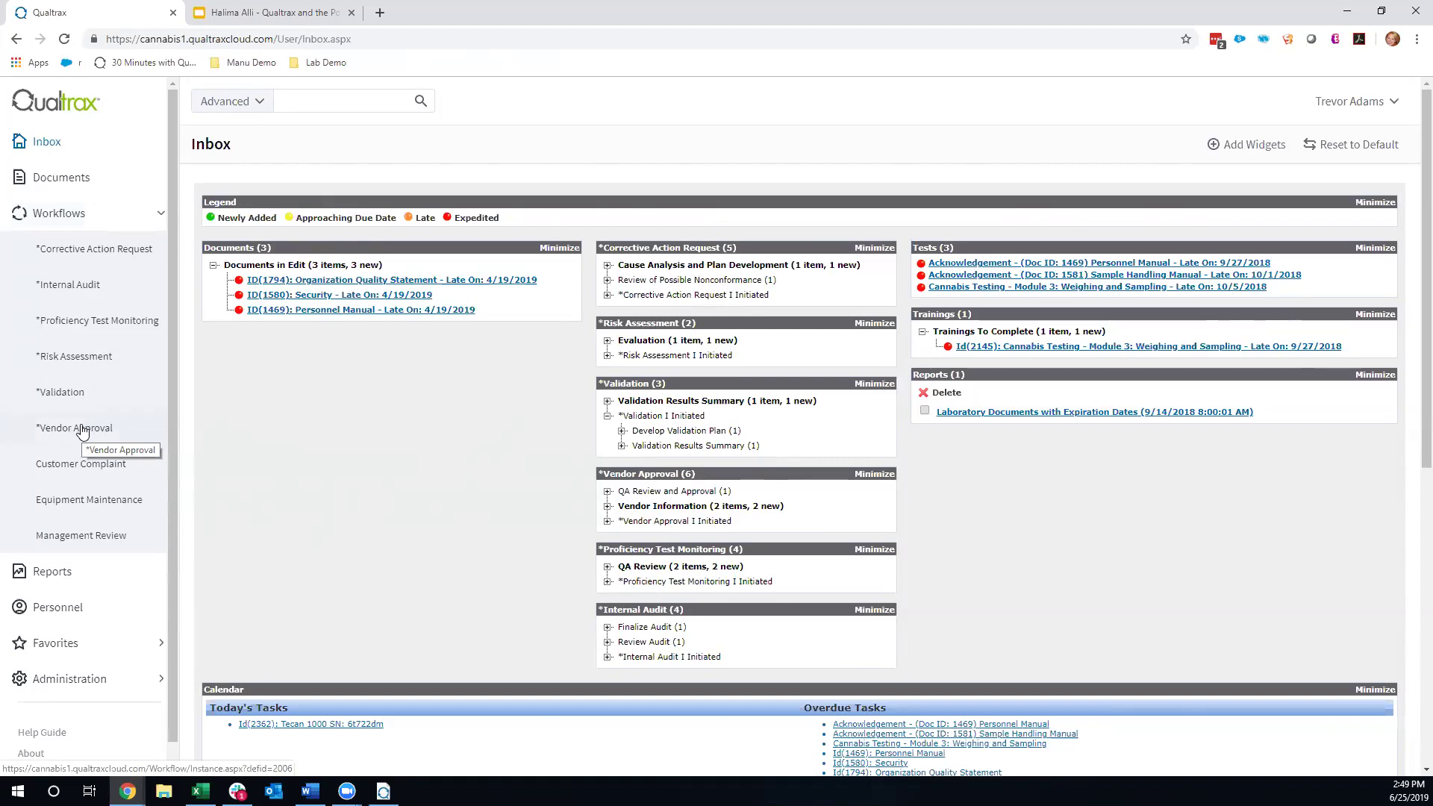
click(72, 392)
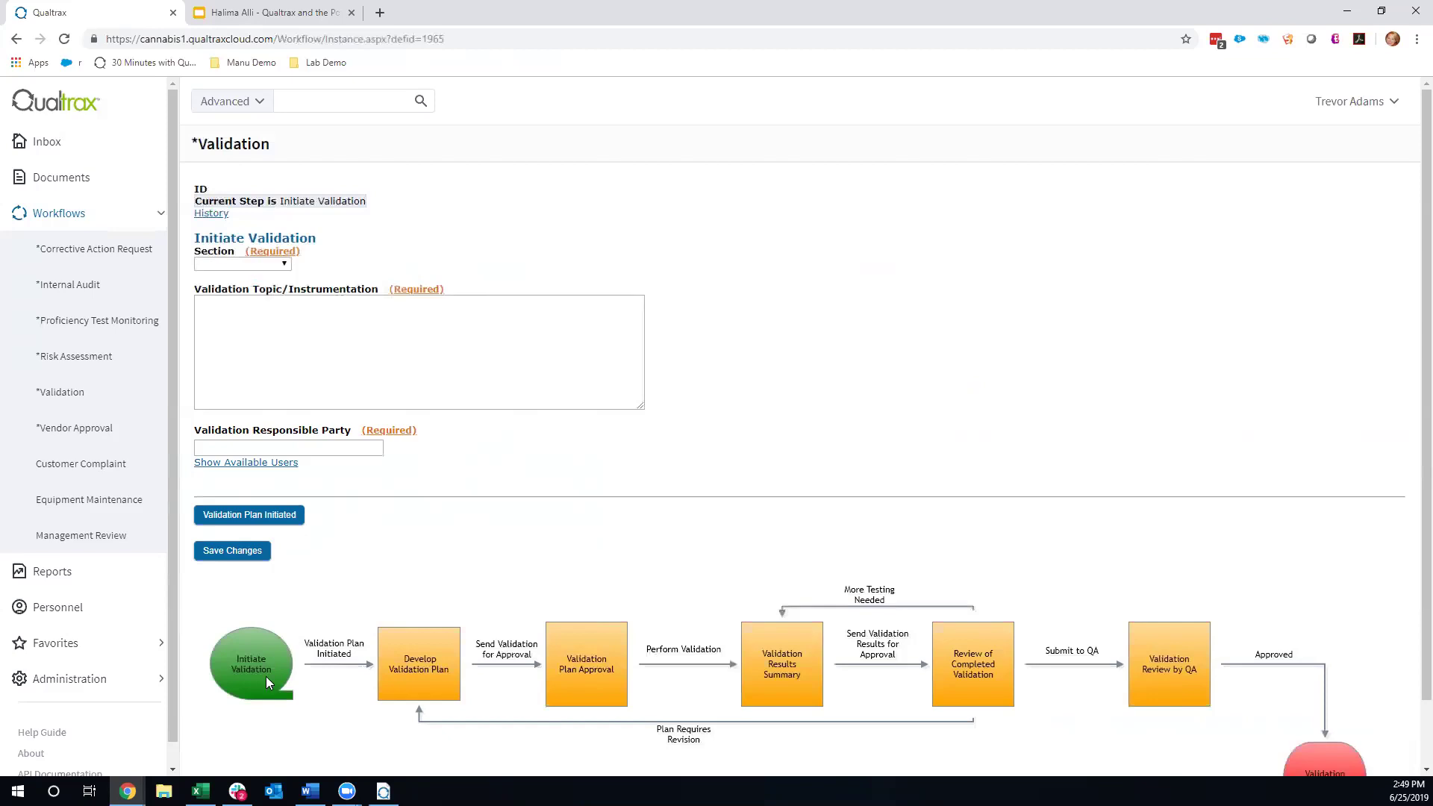
scroll(353, 600, down, 1)
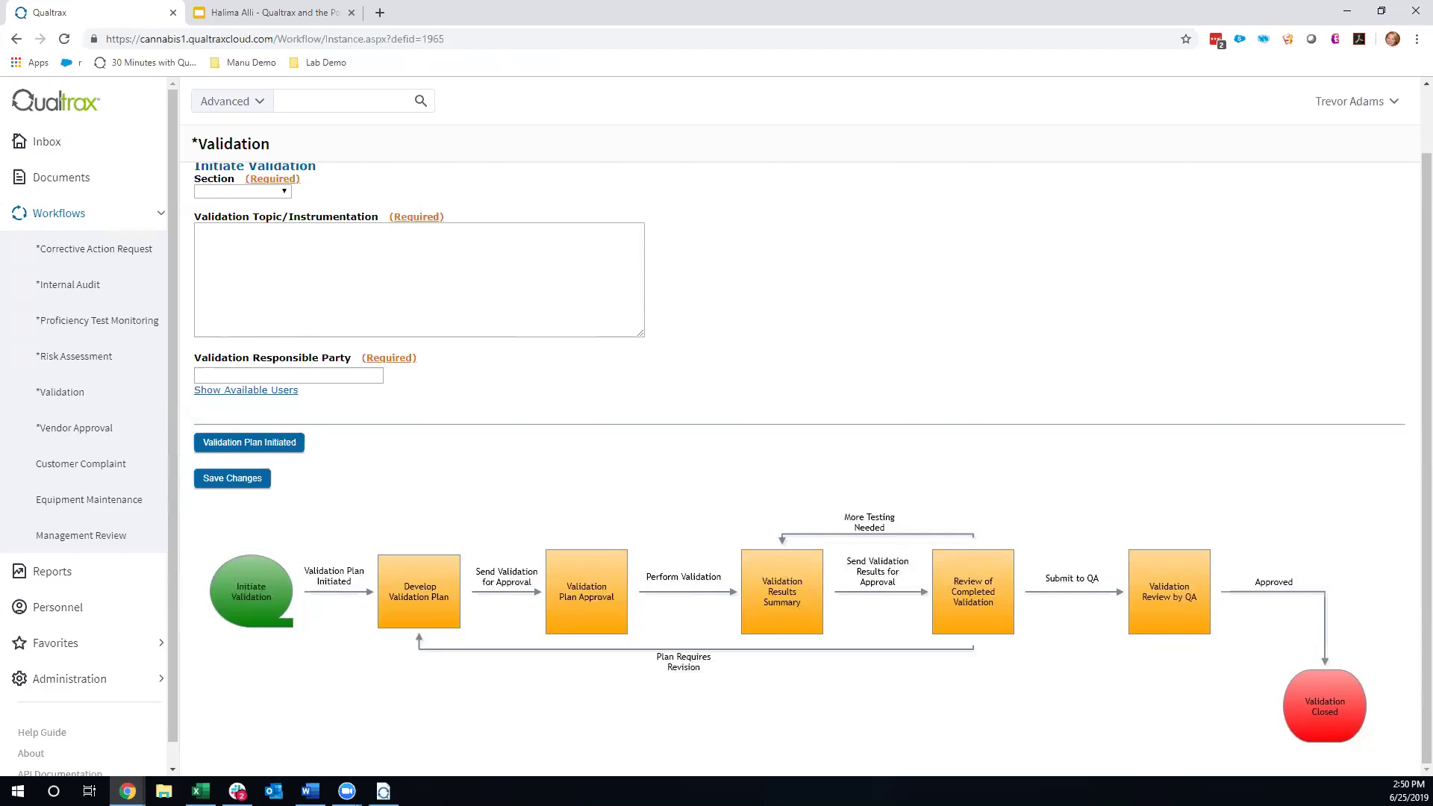
scroll(609, 517, up, 1)
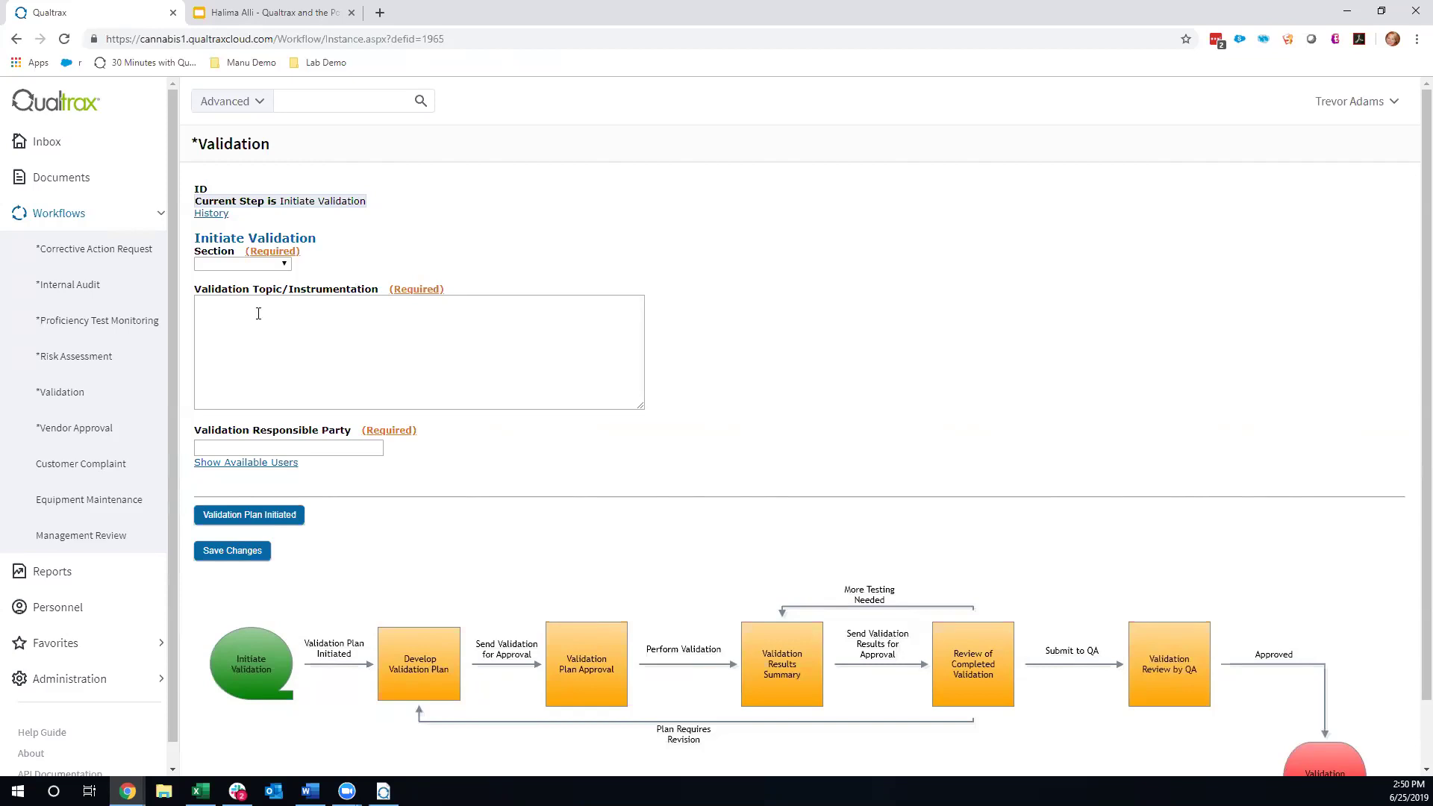
click(249, 264)
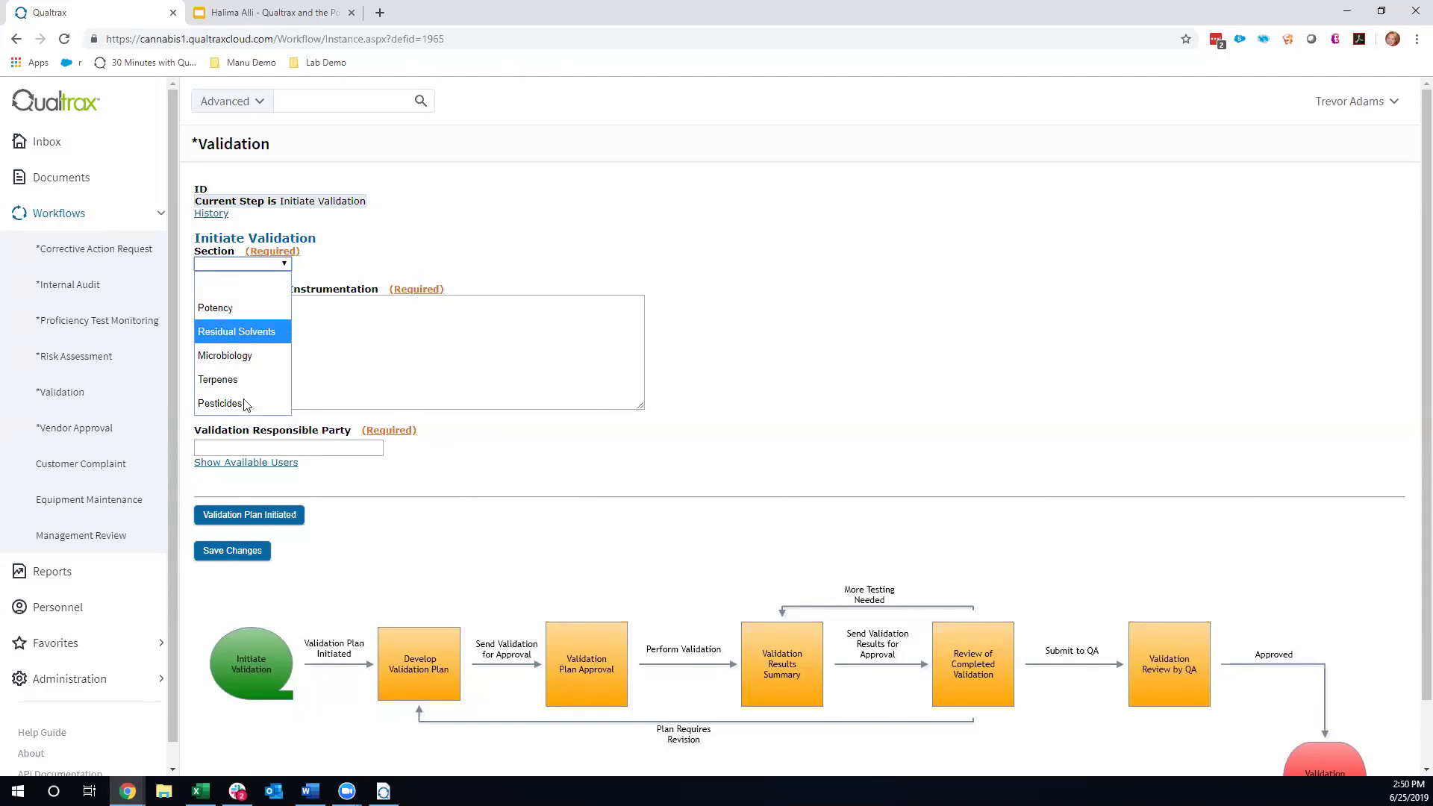
click(357, 275)
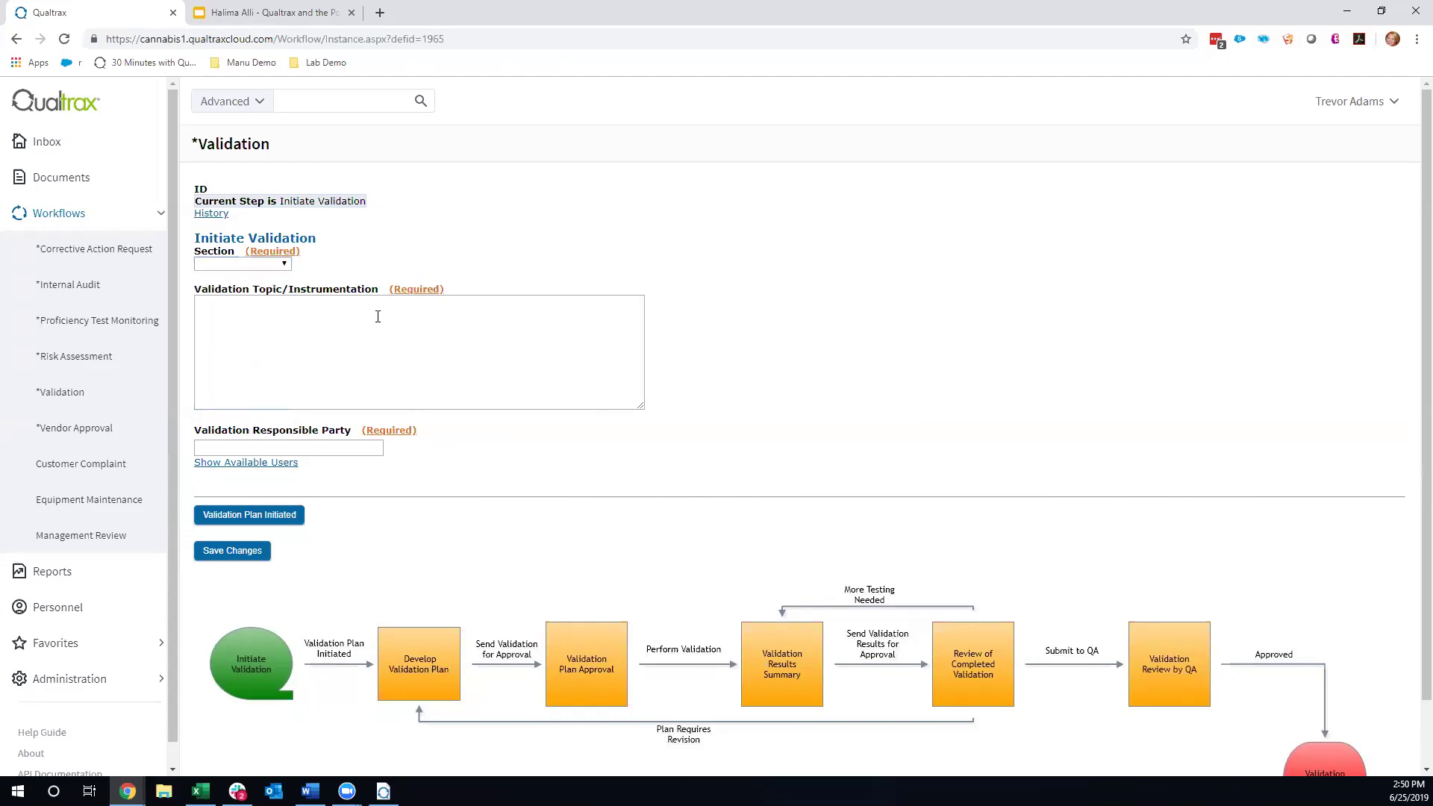
Assign Administrative Assistant as the Validation Responsible Party from the available users, and remove that assignment
click(256, 463)
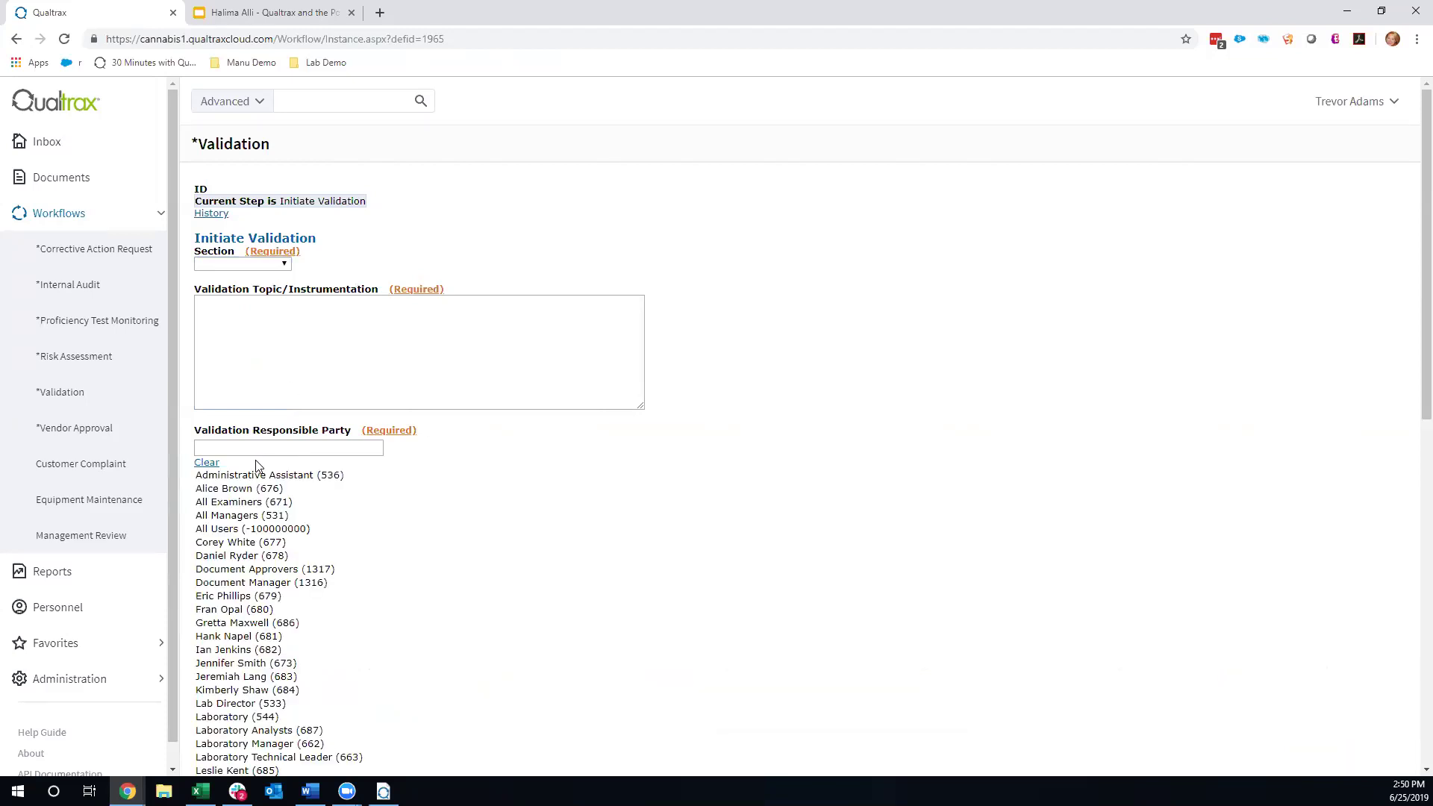
scroll(255, 461, down, 1)
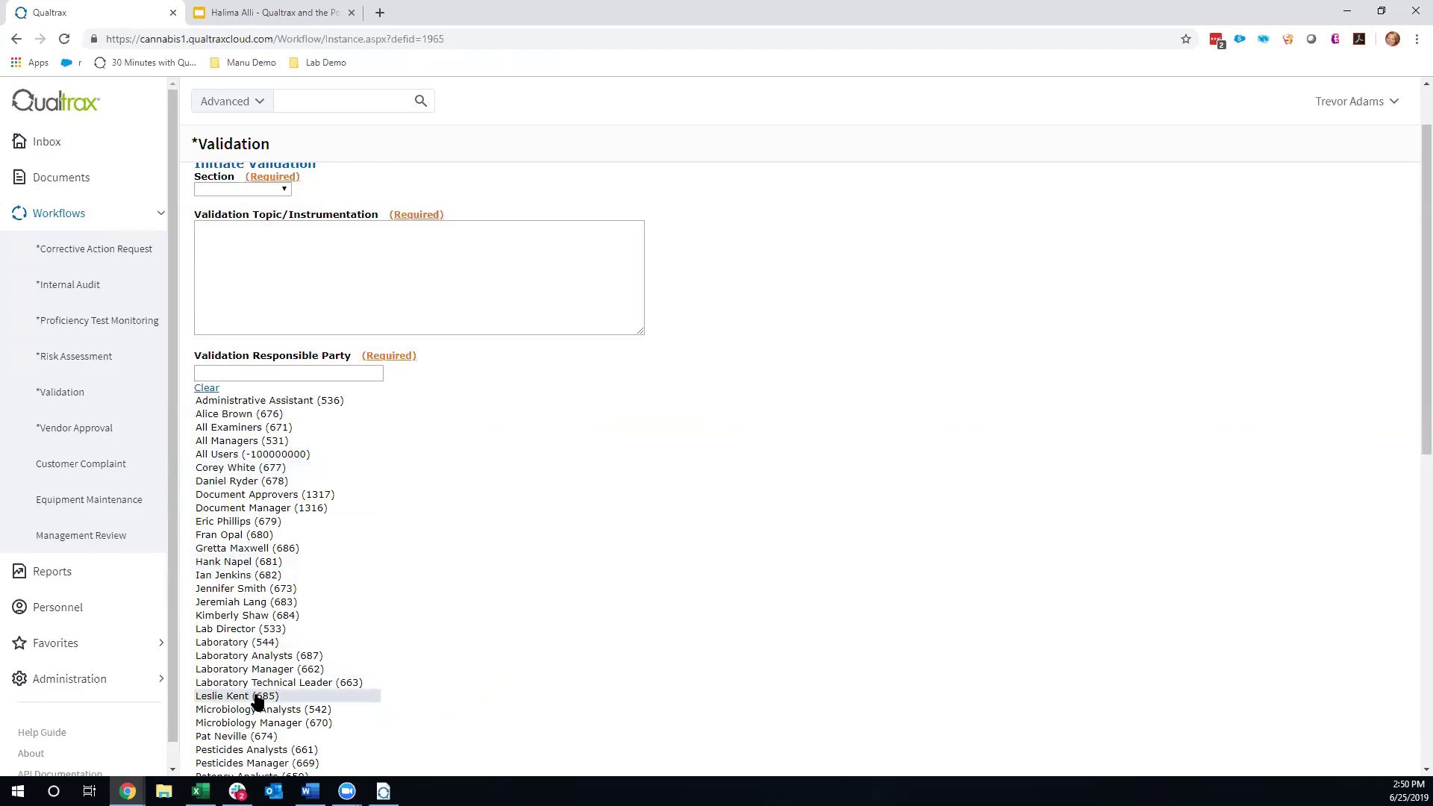
scroll(284, 656, down, 2)
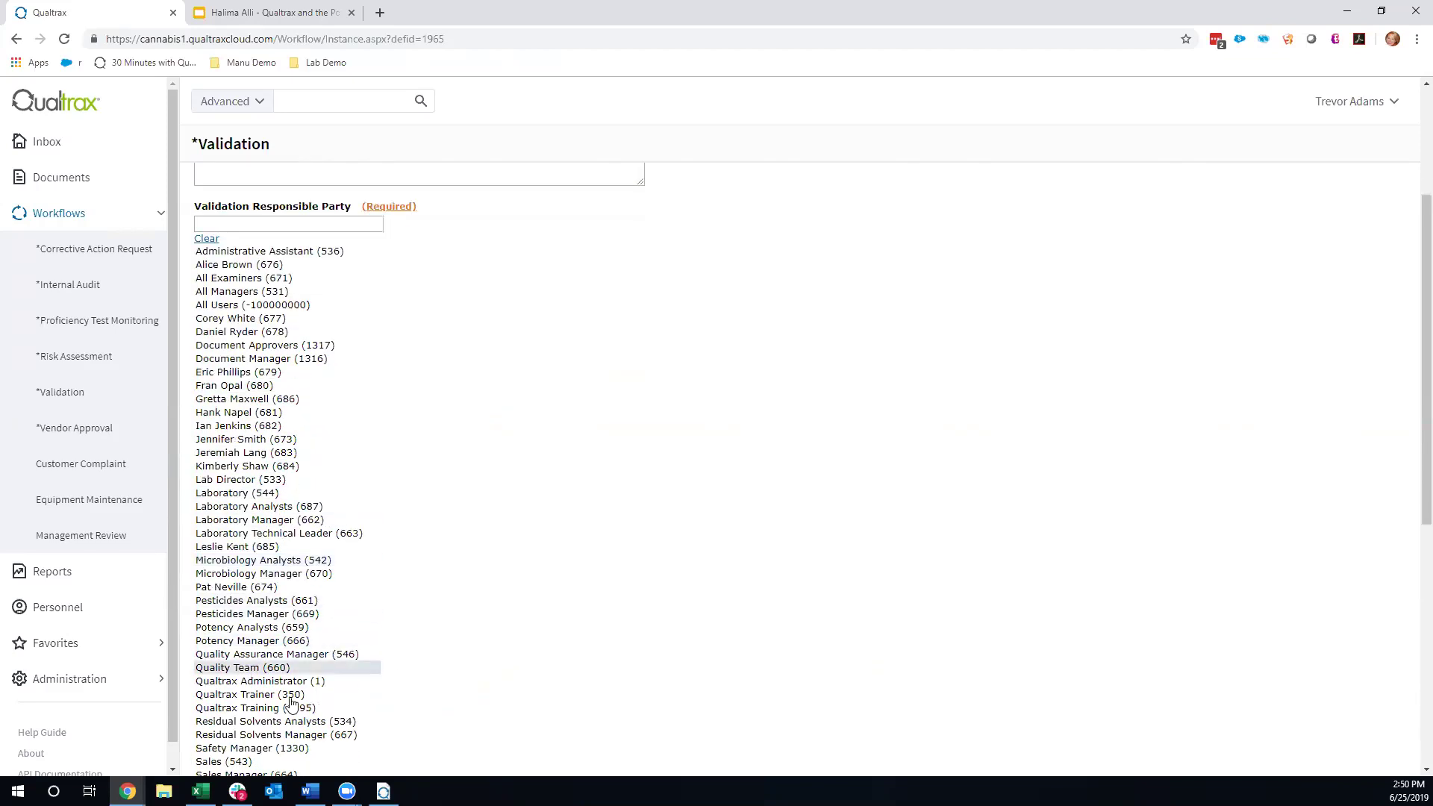
scroll(269, 672, down, 1)
scroll(205, 306, up, 2)
click(205, 316)
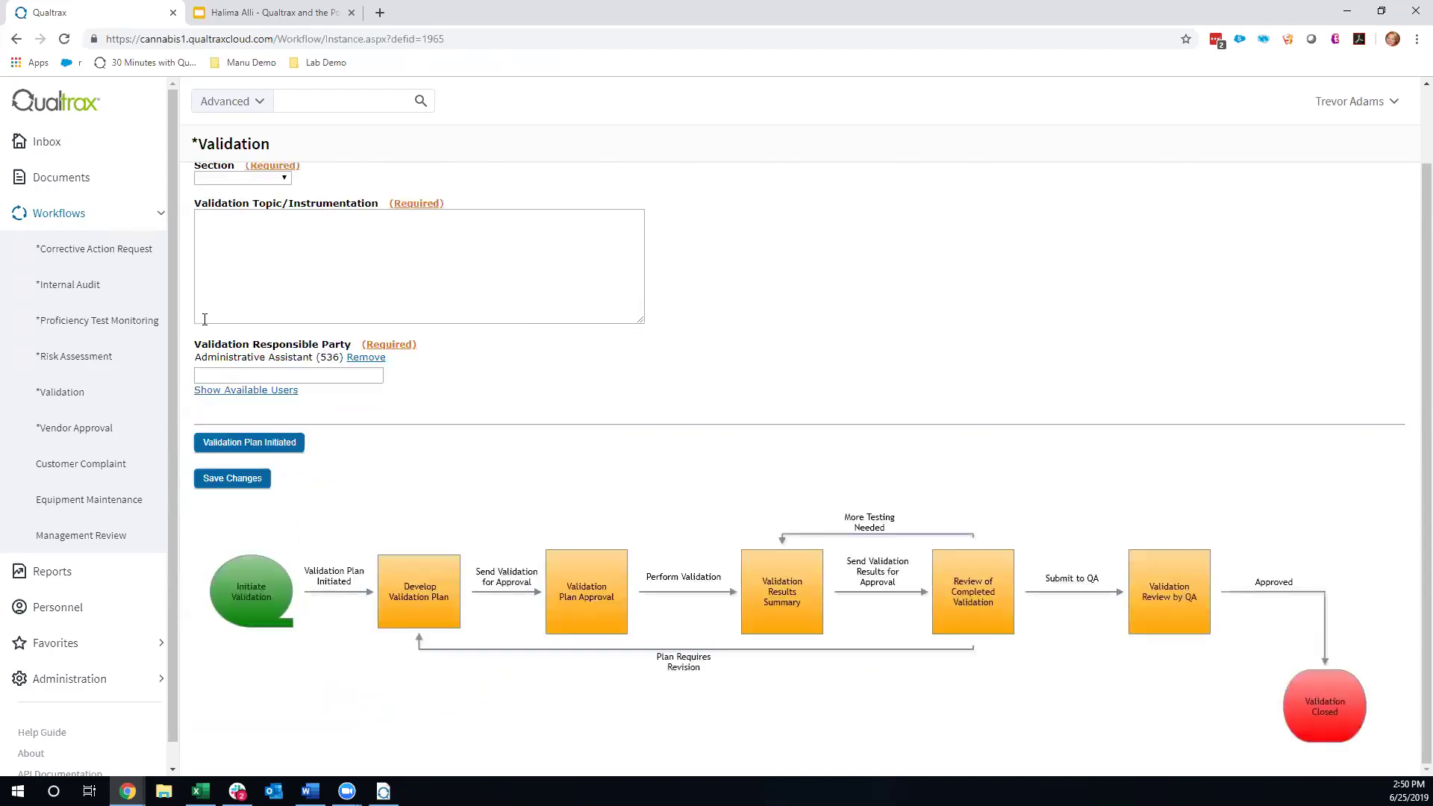
click(372, 359)
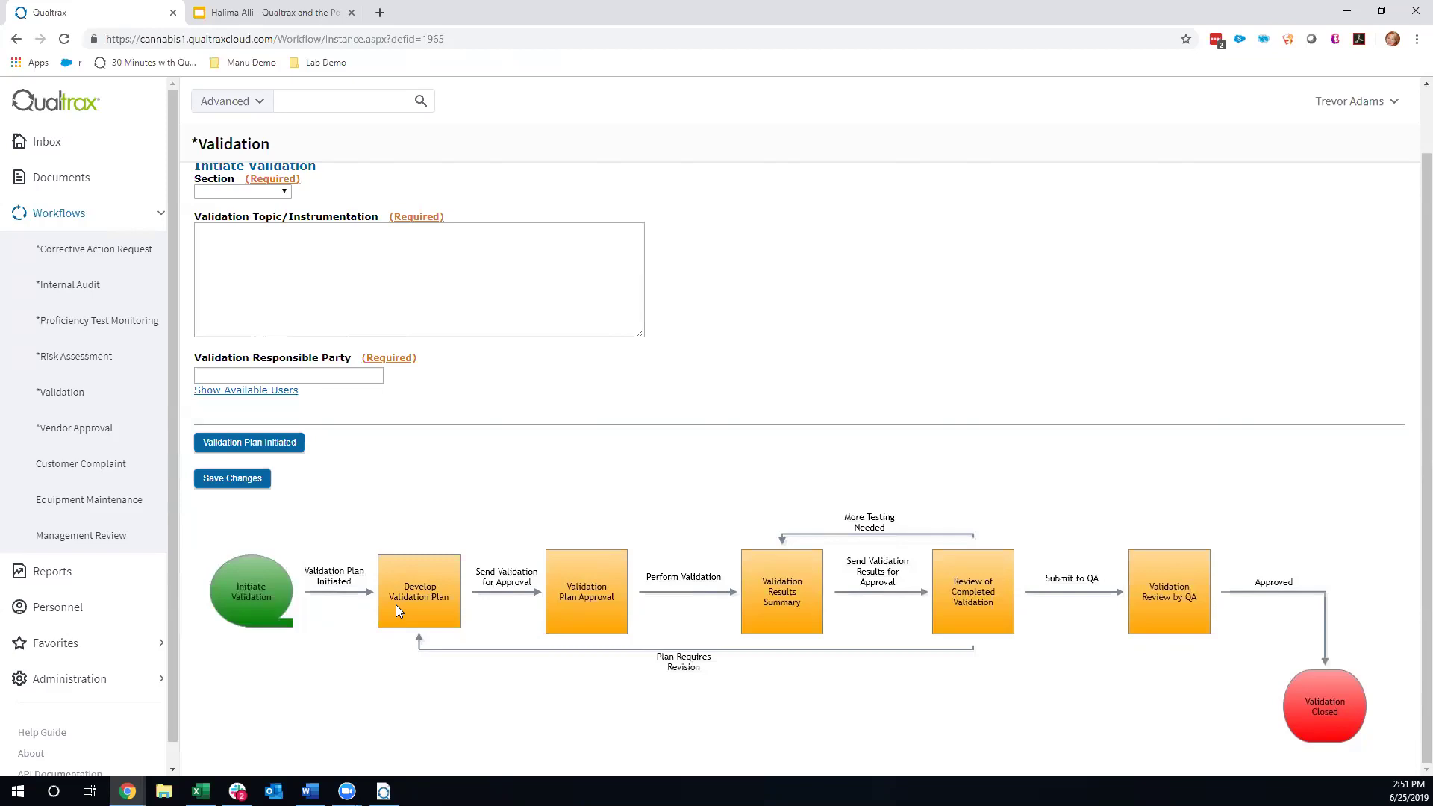
Run an advanced search of the Validation workflow without any search criteria
click(258, 105)
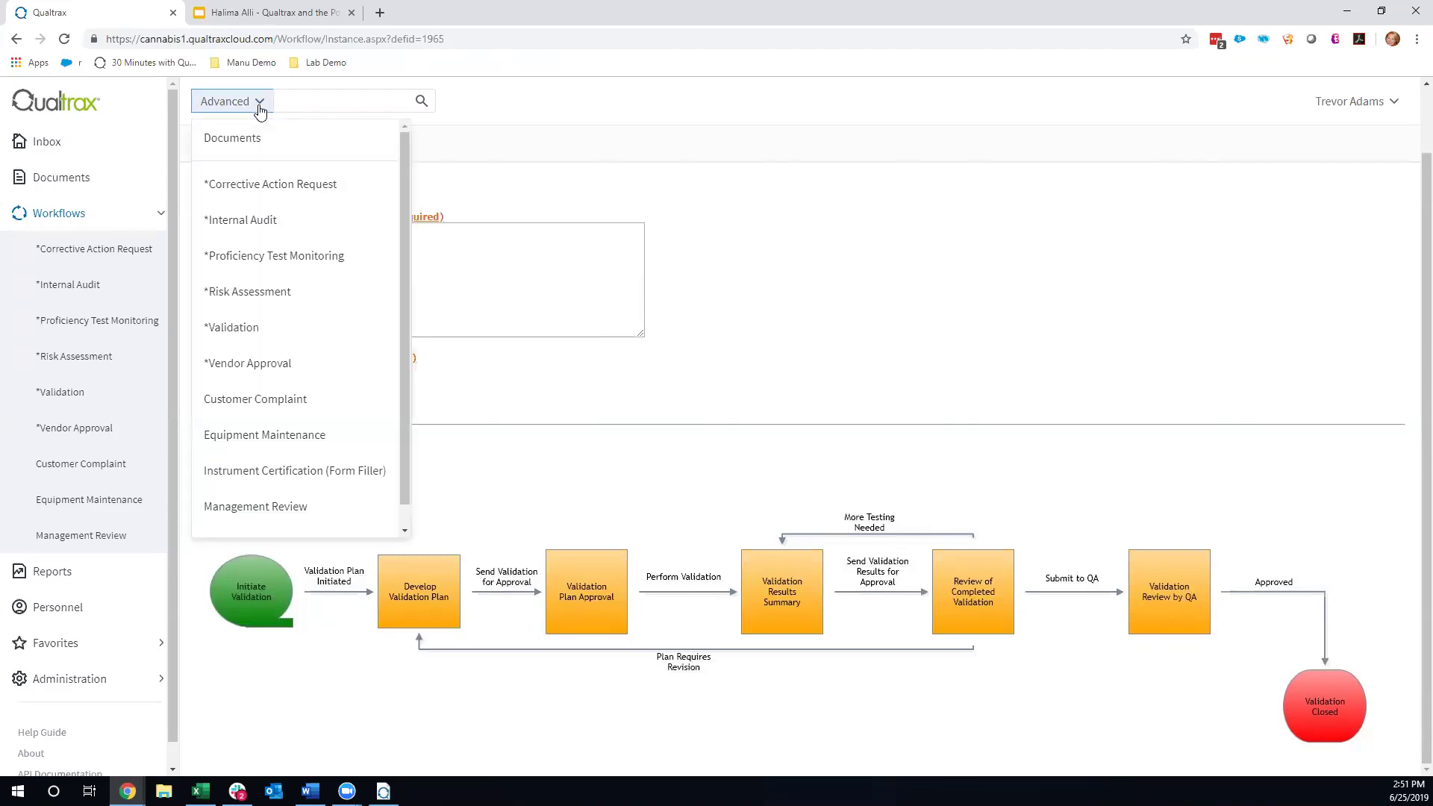
click(258, 327)
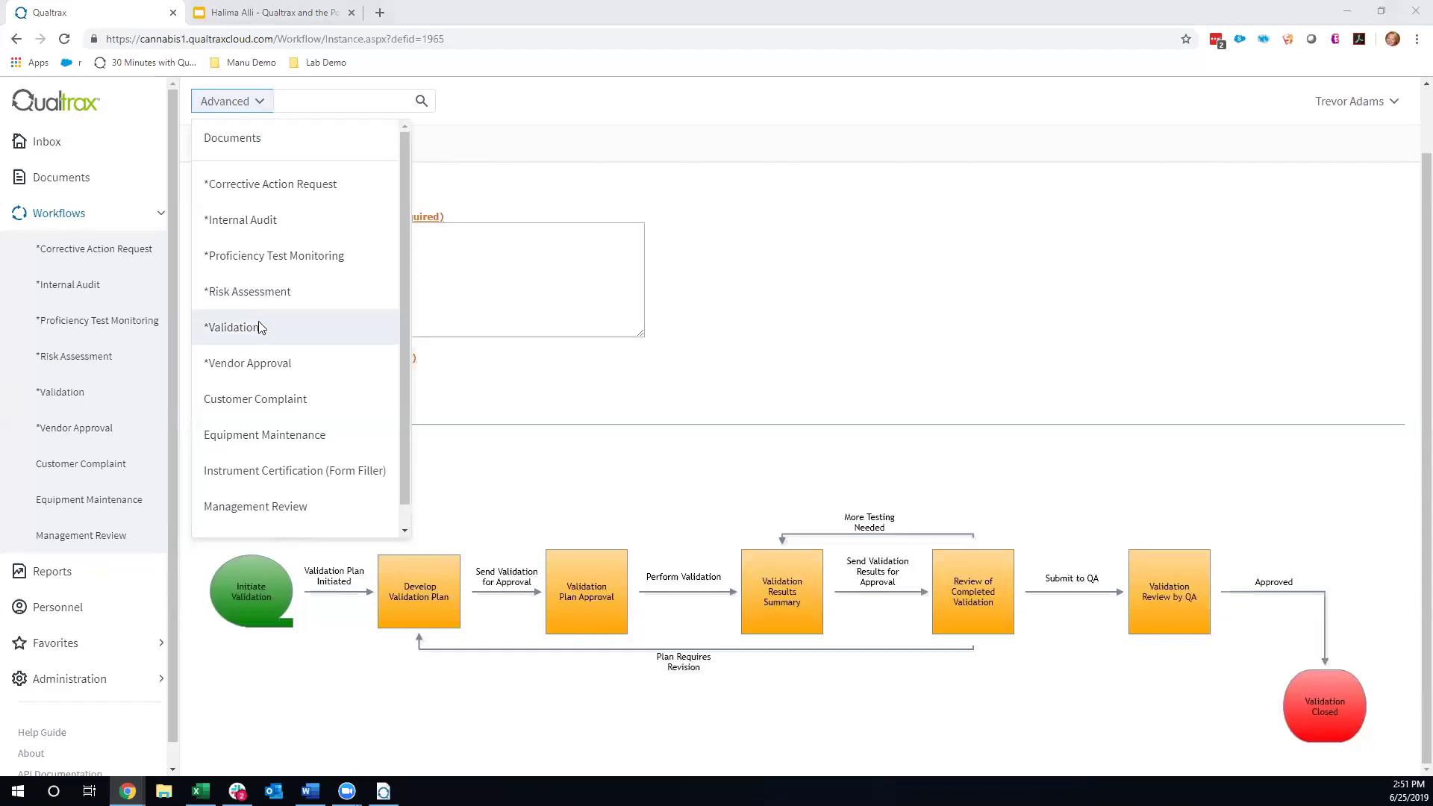
click(776, 125)
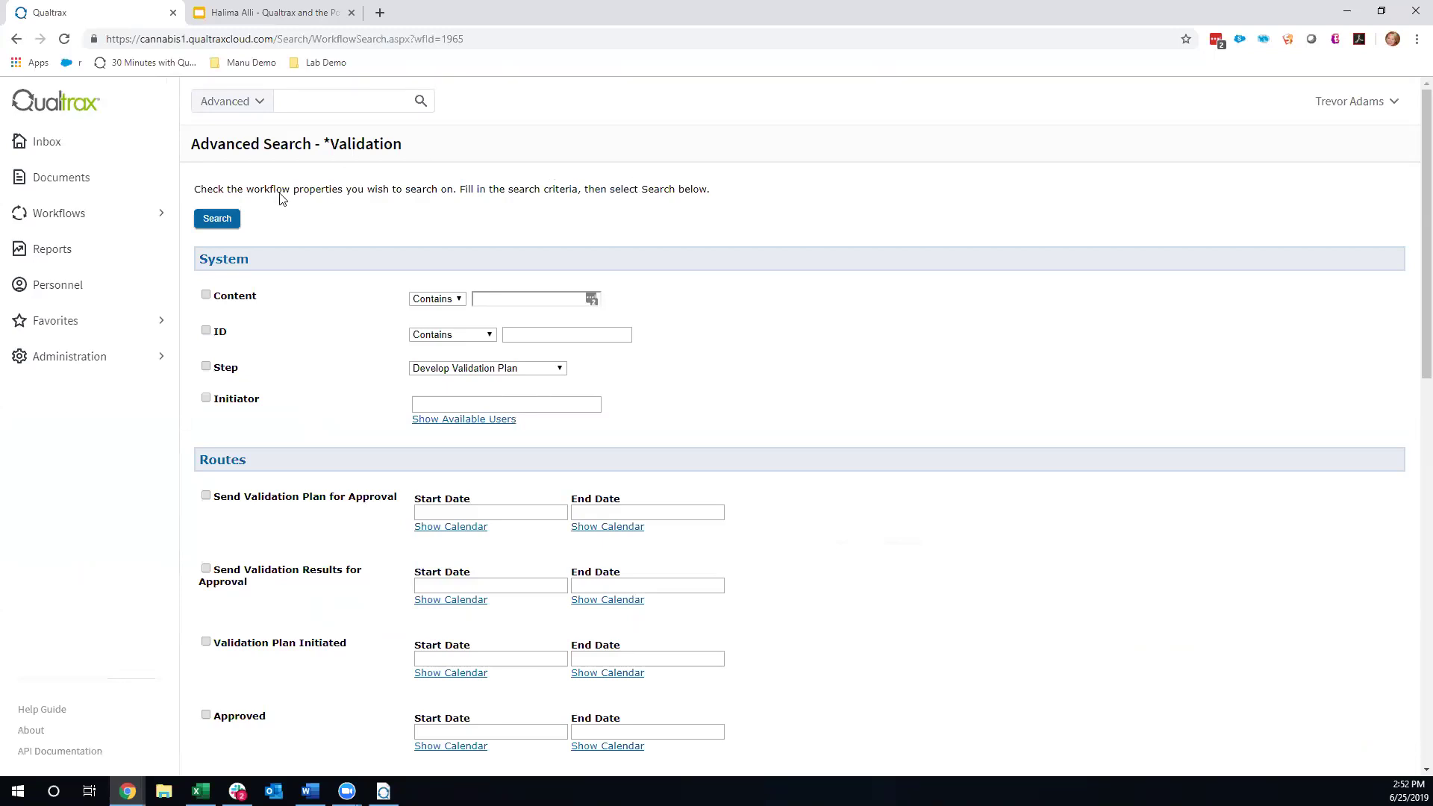
click(218, 223)
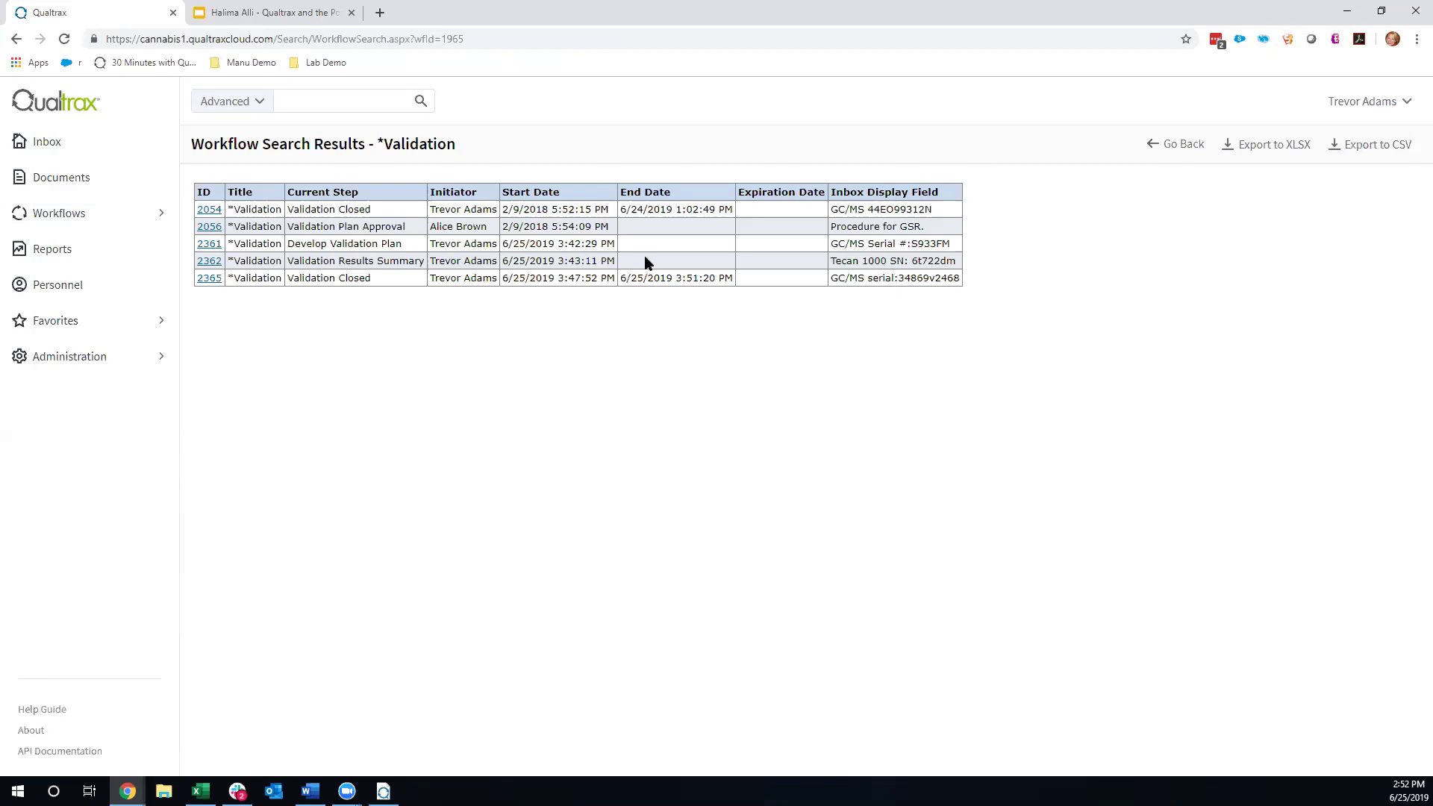
Open the closed validation with ID 2054 and view its printable version
click(207, 210)
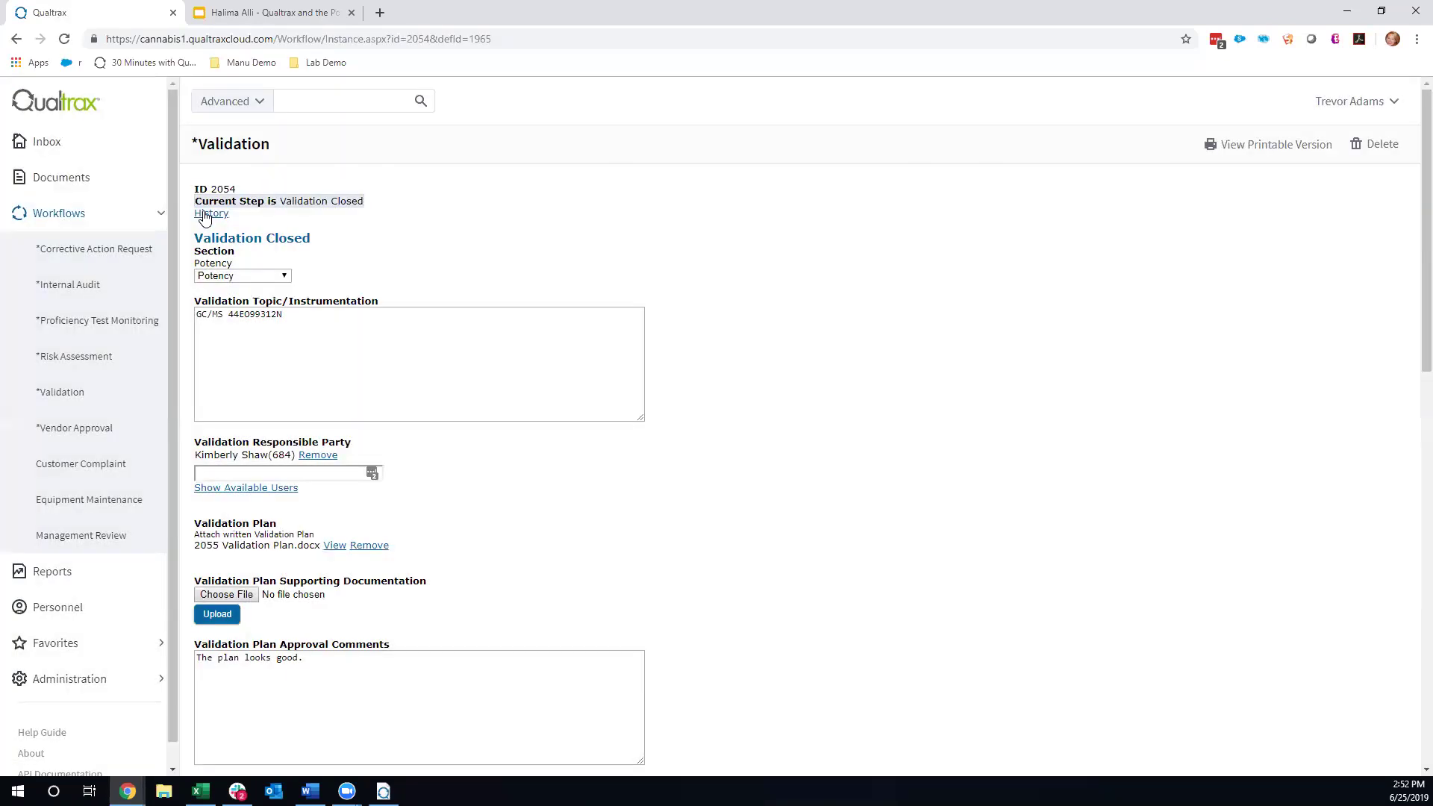
click(1311, 144)
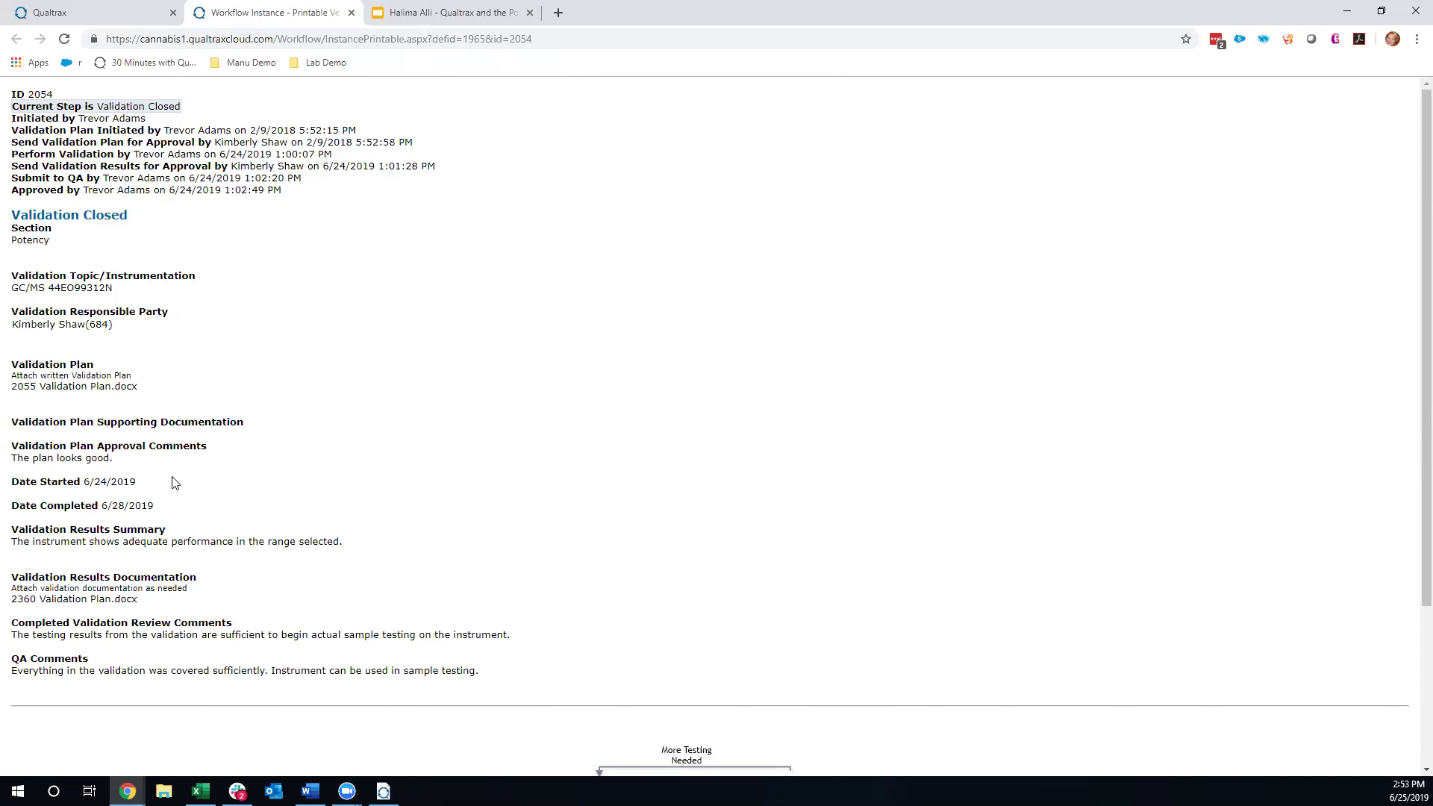
click(143, 13)
Run the existing Validation Report for the Validation workflow without any filters
click(75, 217)
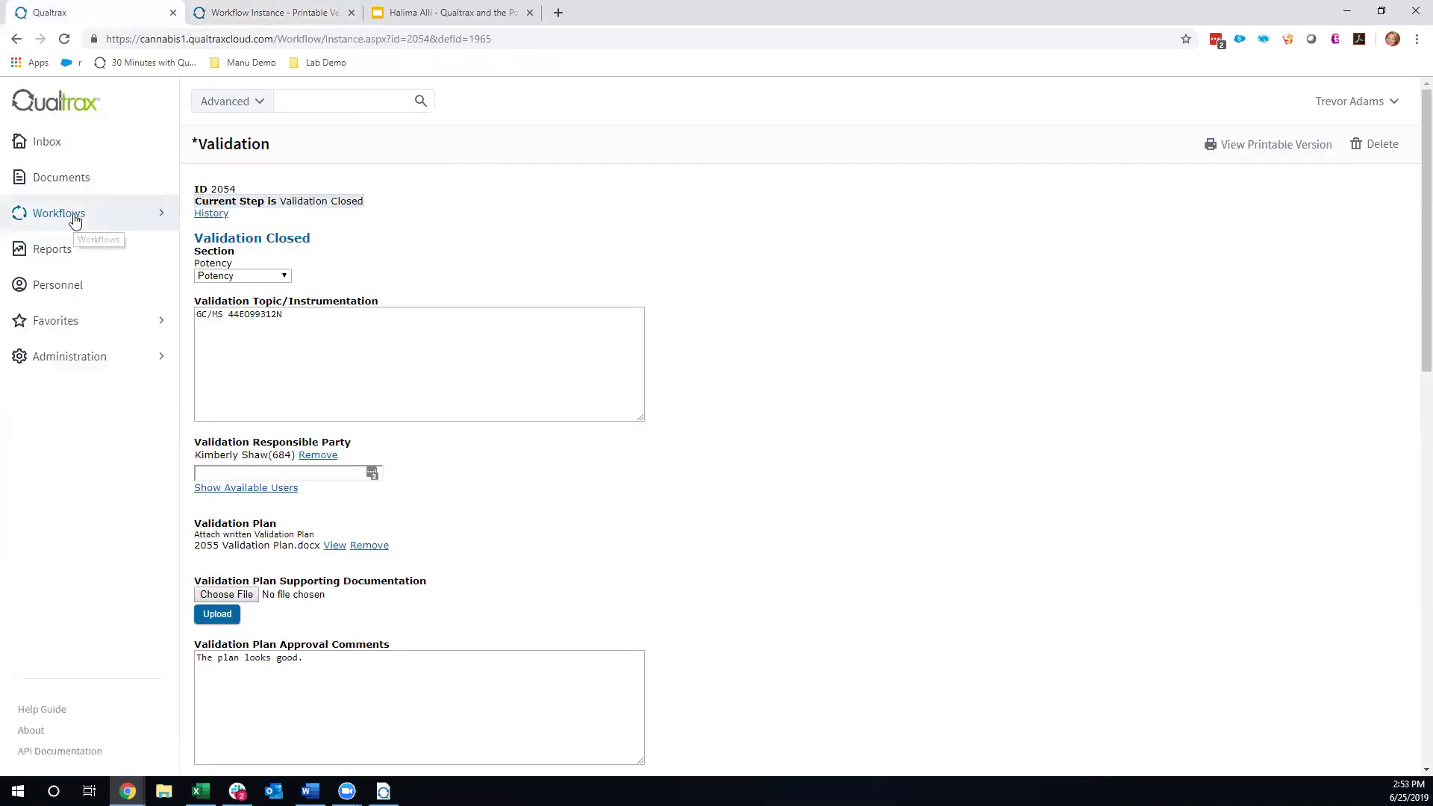
click(73, 249)
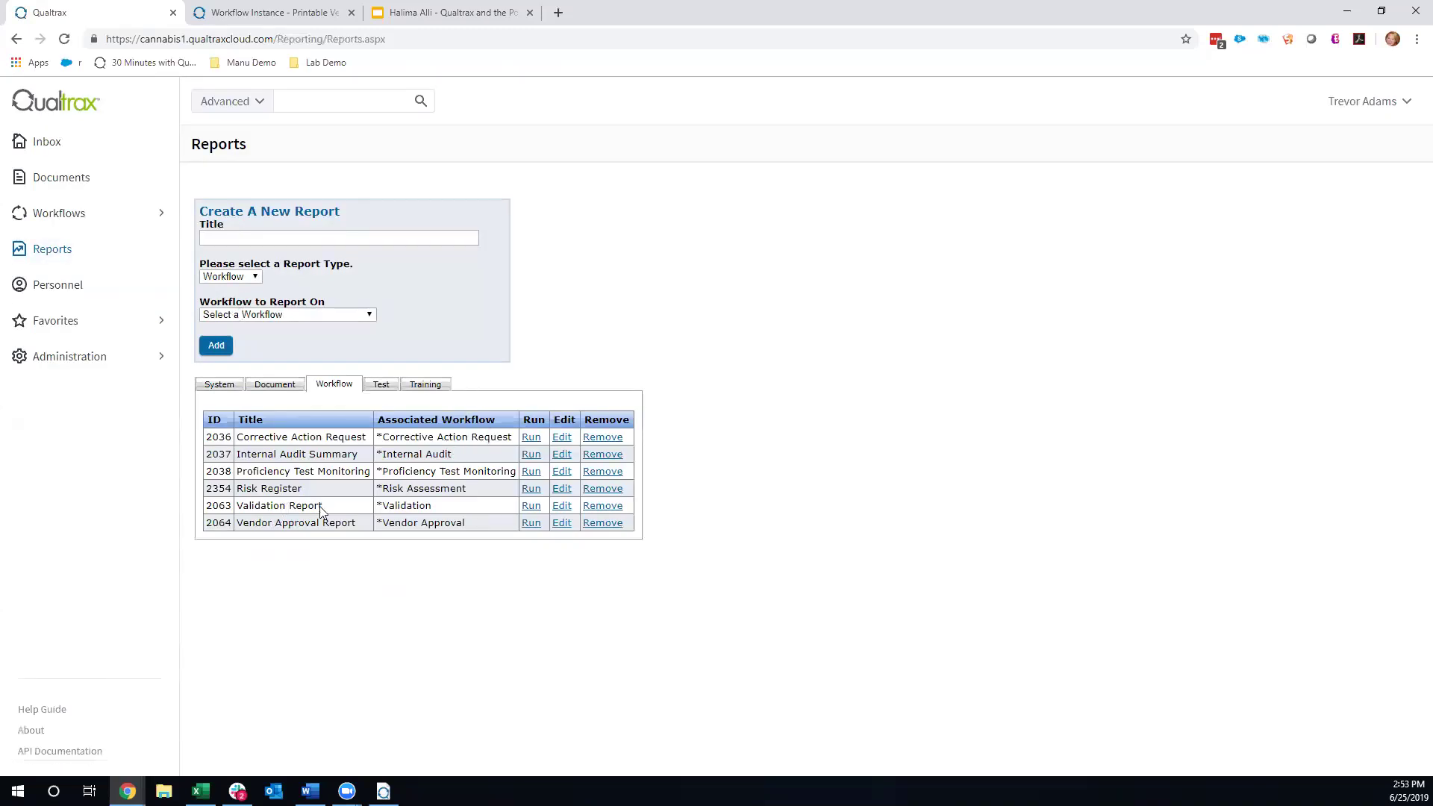
click(533, 507)
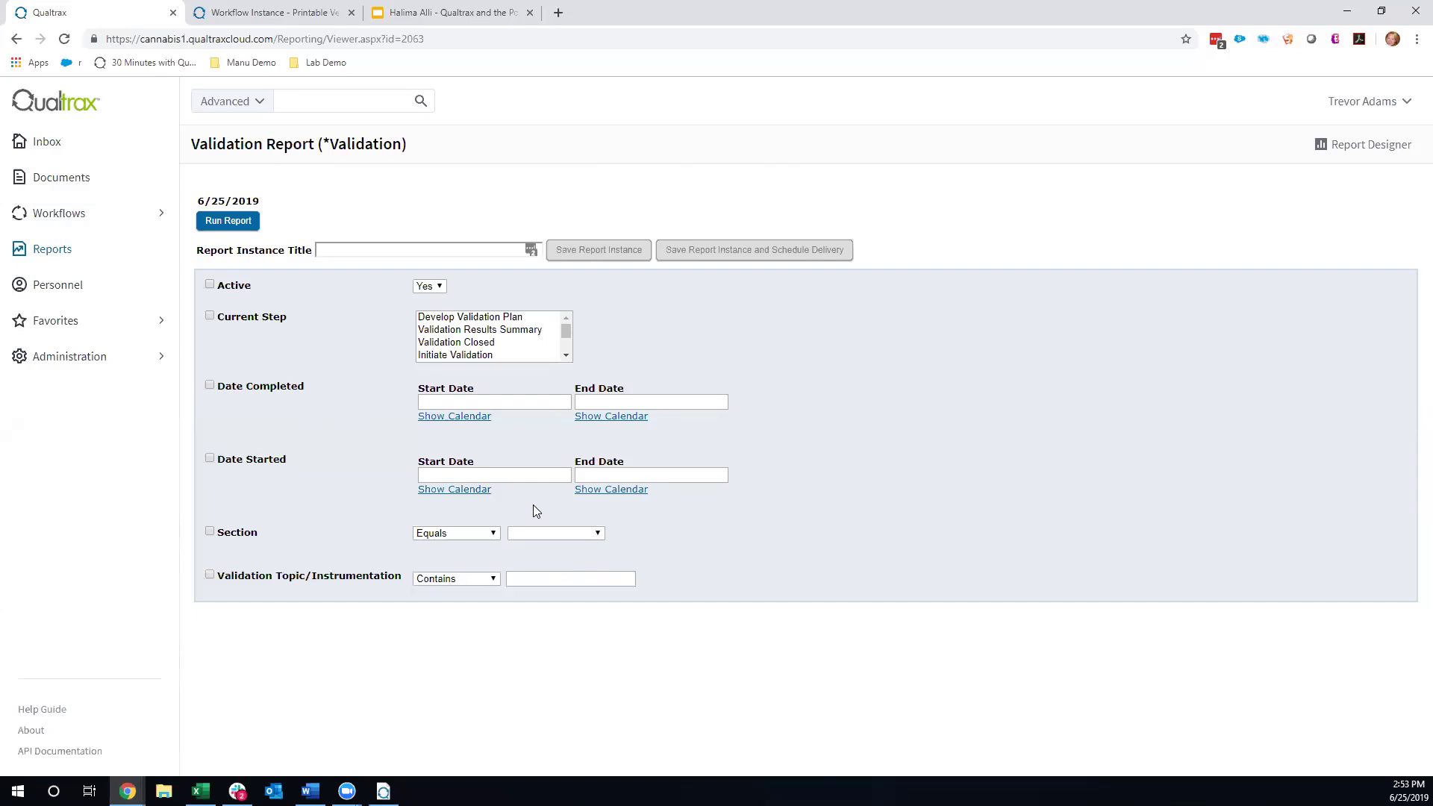
click(244, 224)
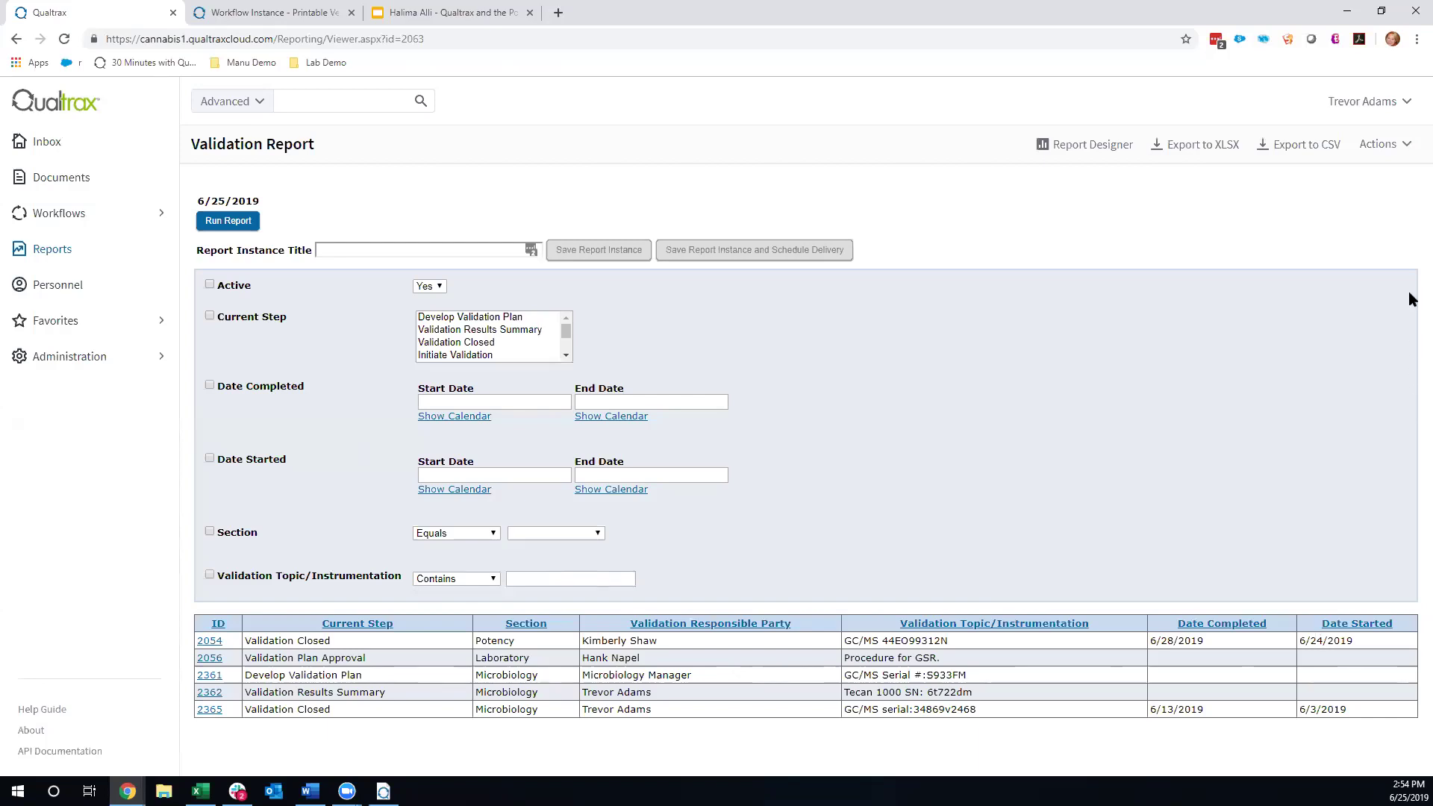
Add Validation Results Summary, QA Comments, Completed Validation Review Comments and Validation Plan Approval Comments as fields of the Validation Report
click(1090, 146)
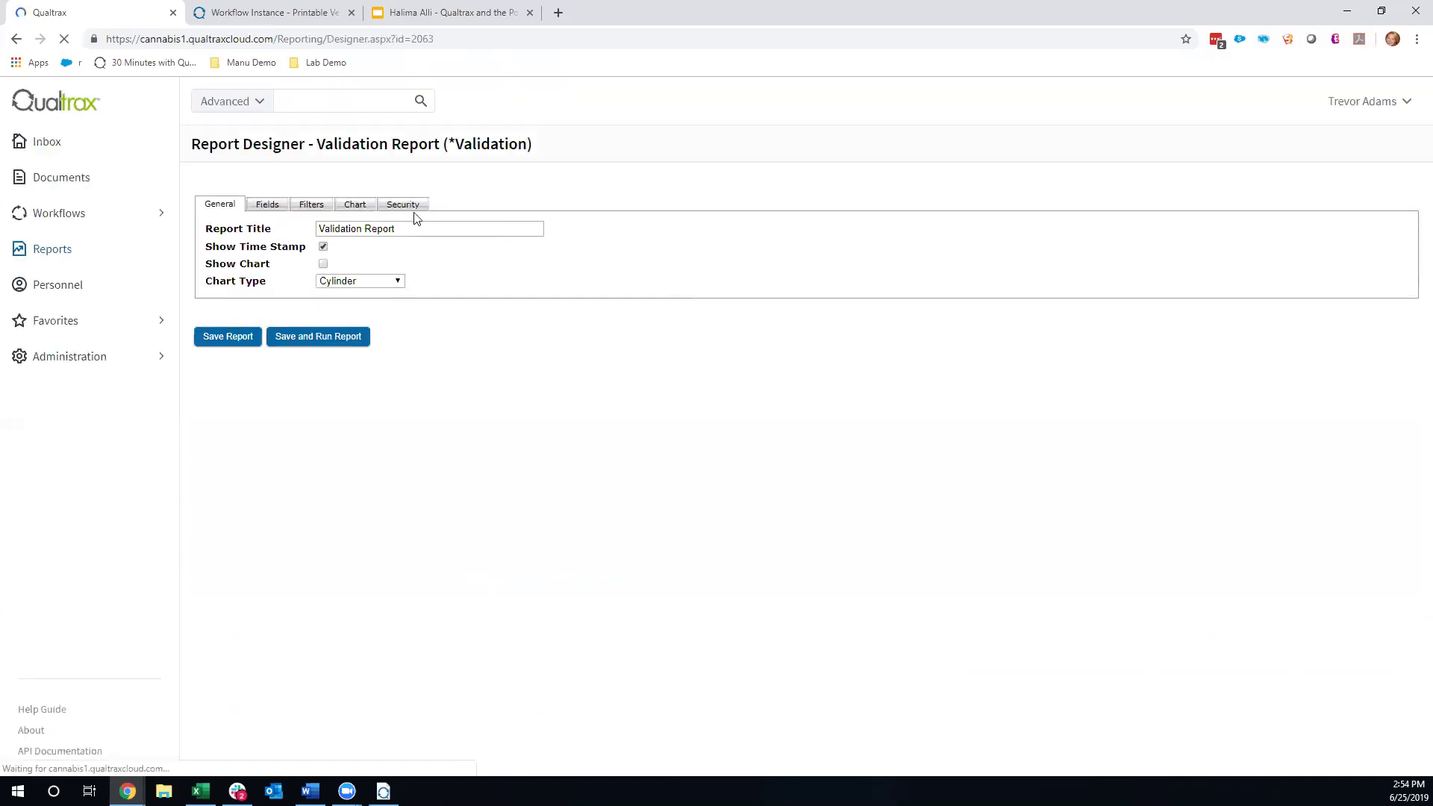
click(273, 208)
click(461, 426)
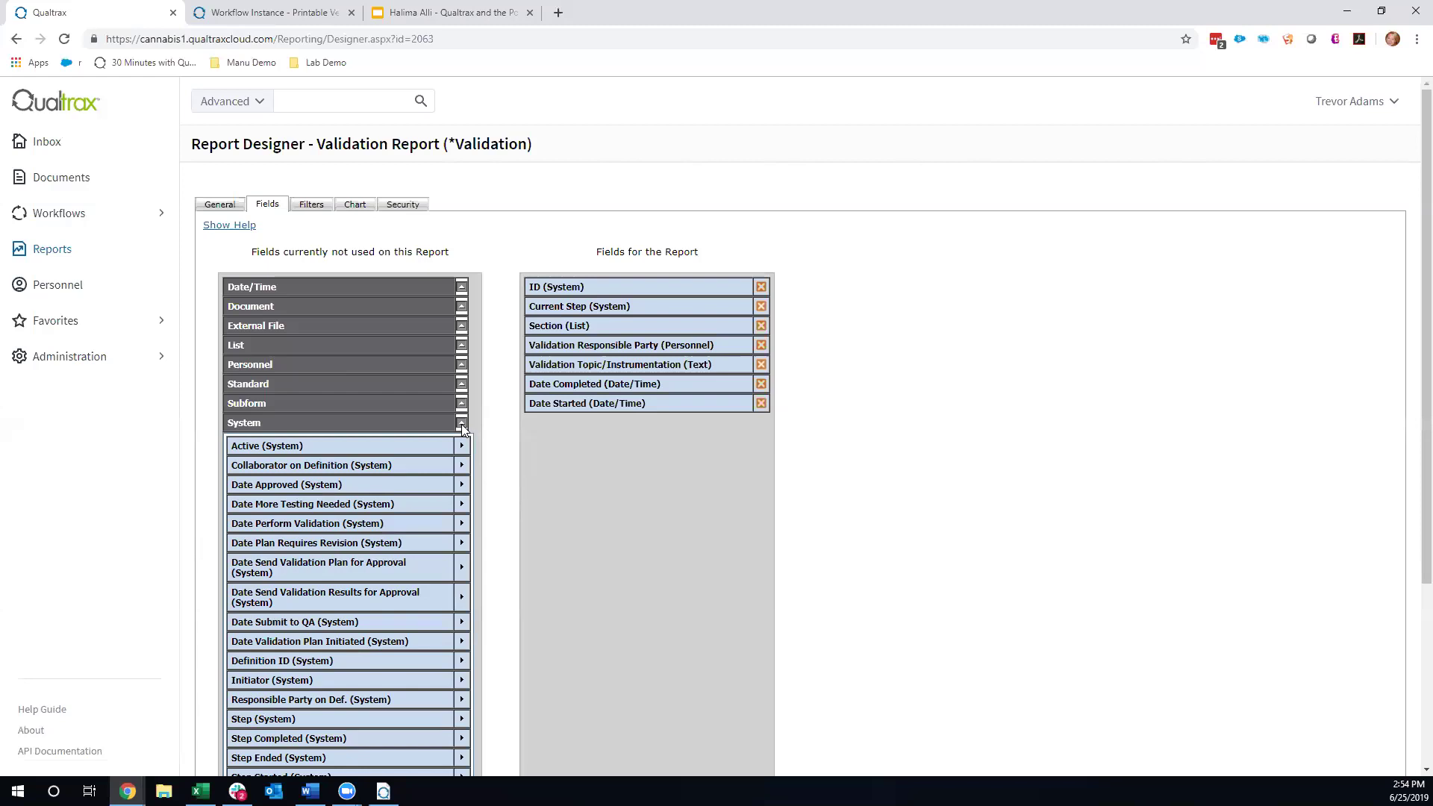
click(462, 423)
click(462, 442)
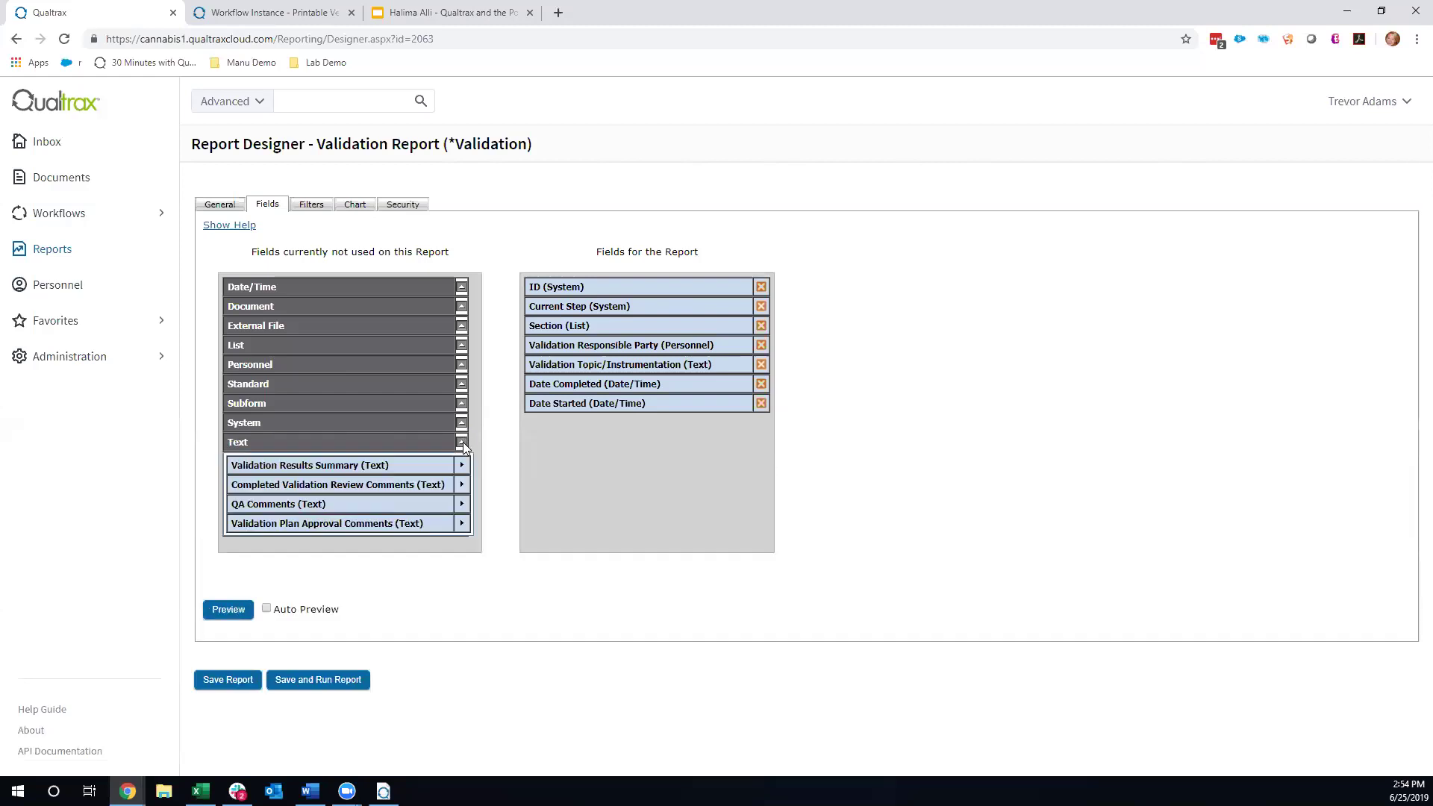
click(462, 466)
click(462, 485)
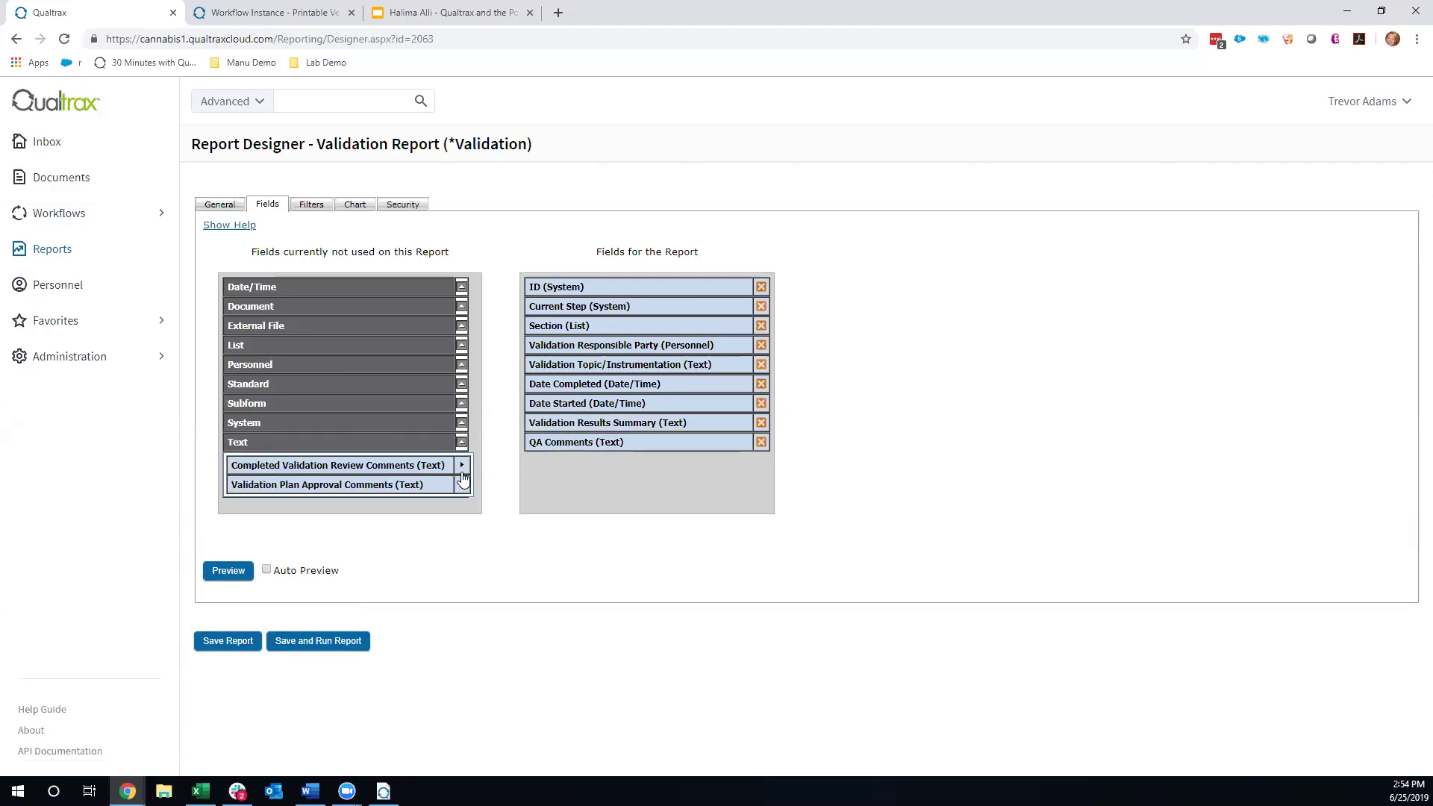
click(462, 465)
click(462, 465)
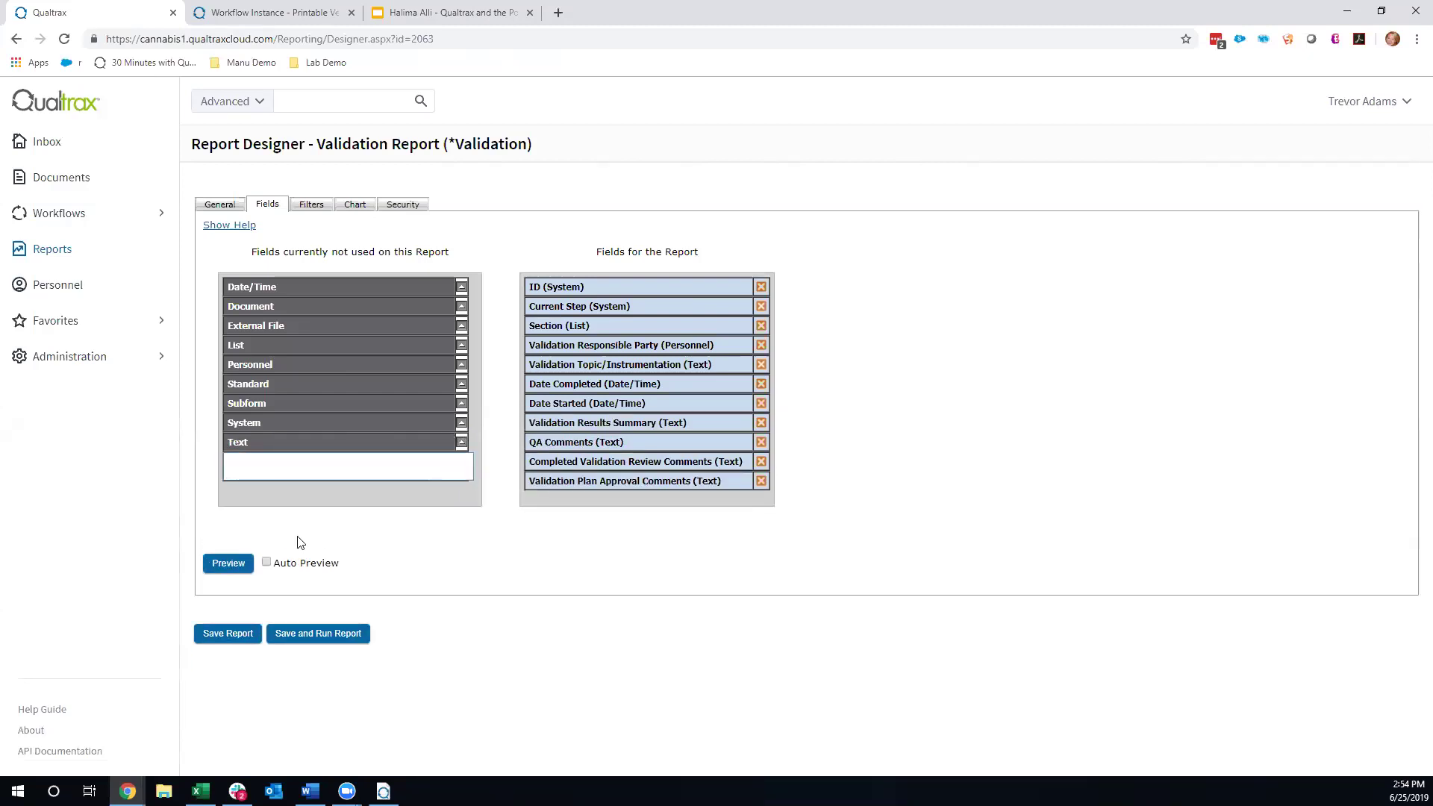
Save the redesigned Validation Report, run it unfiltered, and review the added comment and summary columns
click(315, 633)
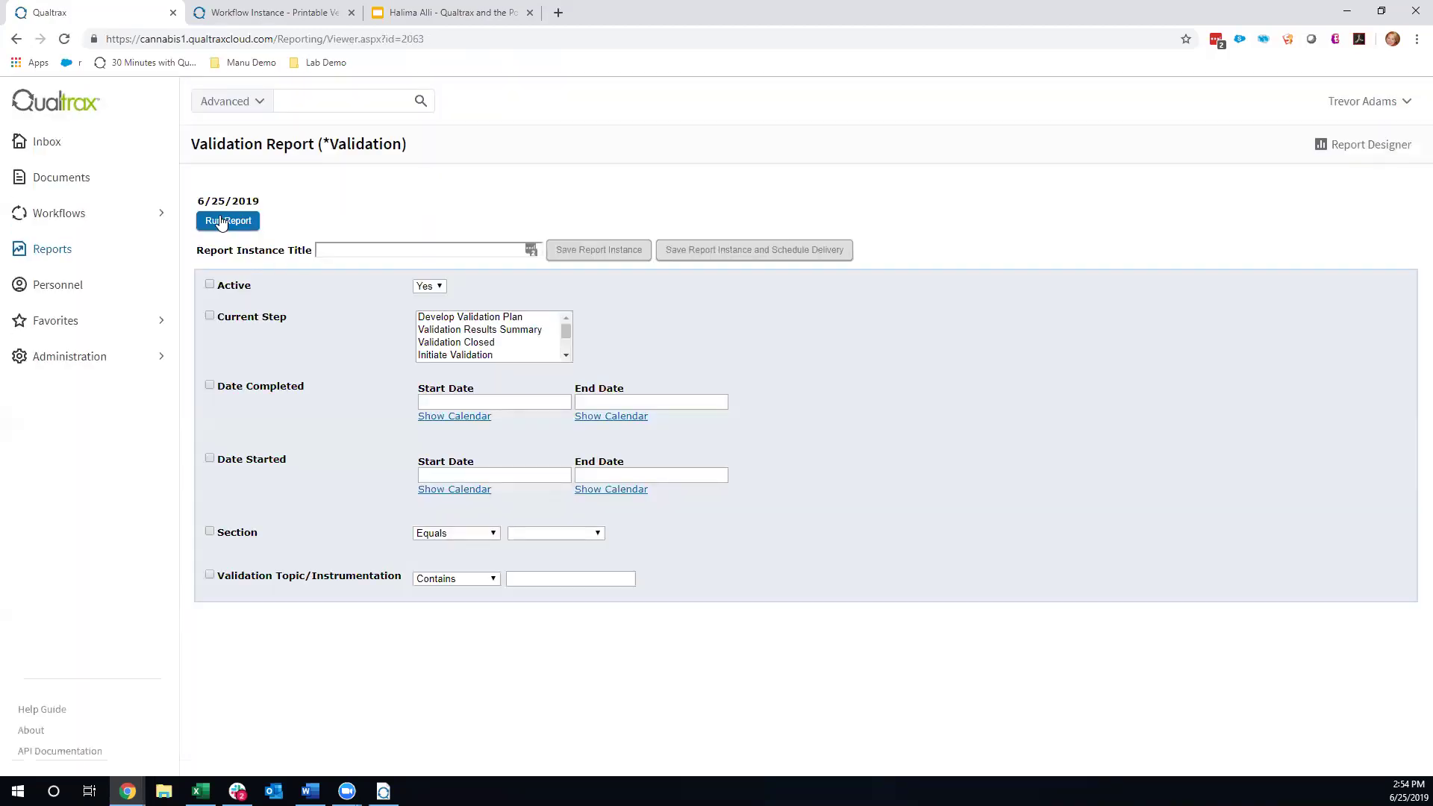
click(222, 222)
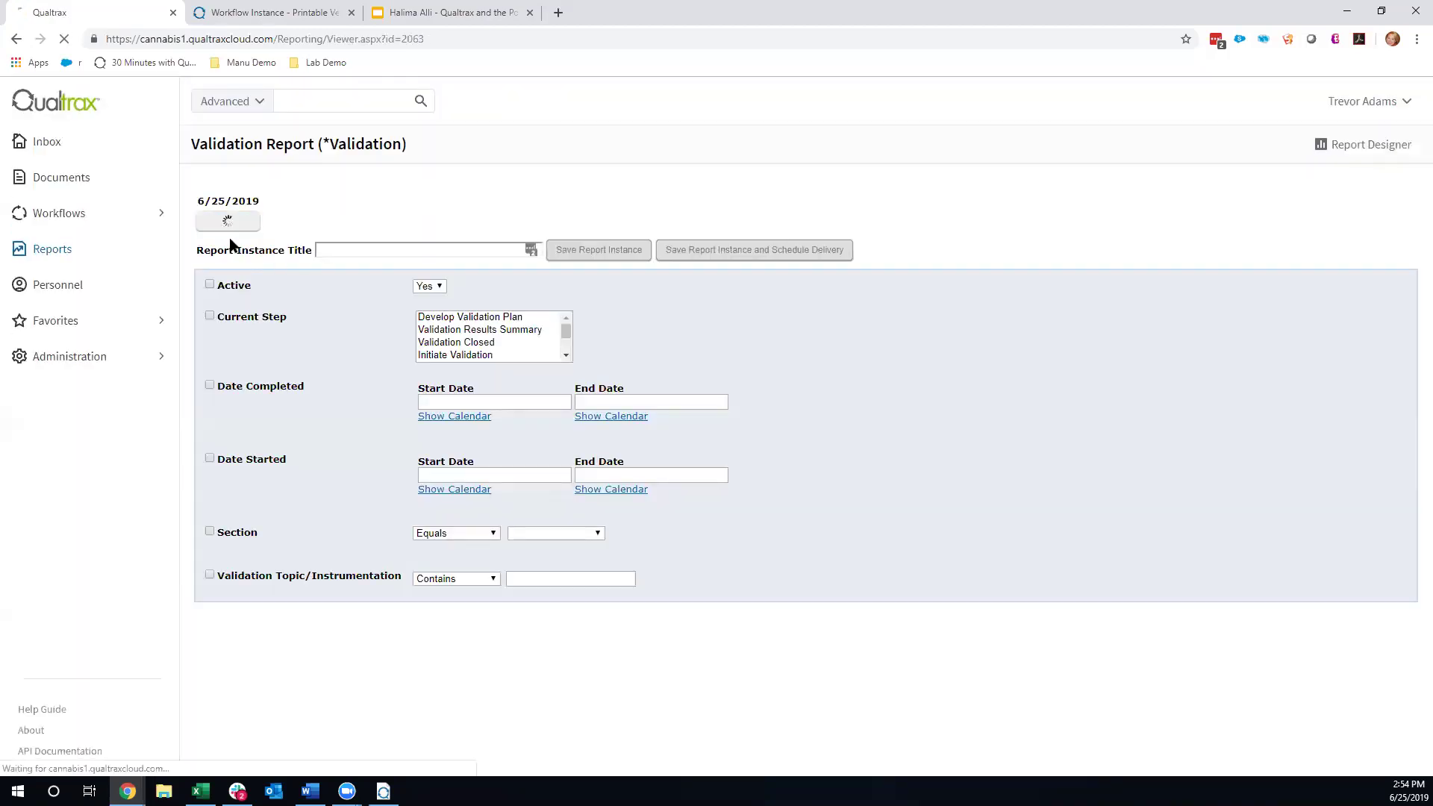
scroll(384, 435, down, 2)
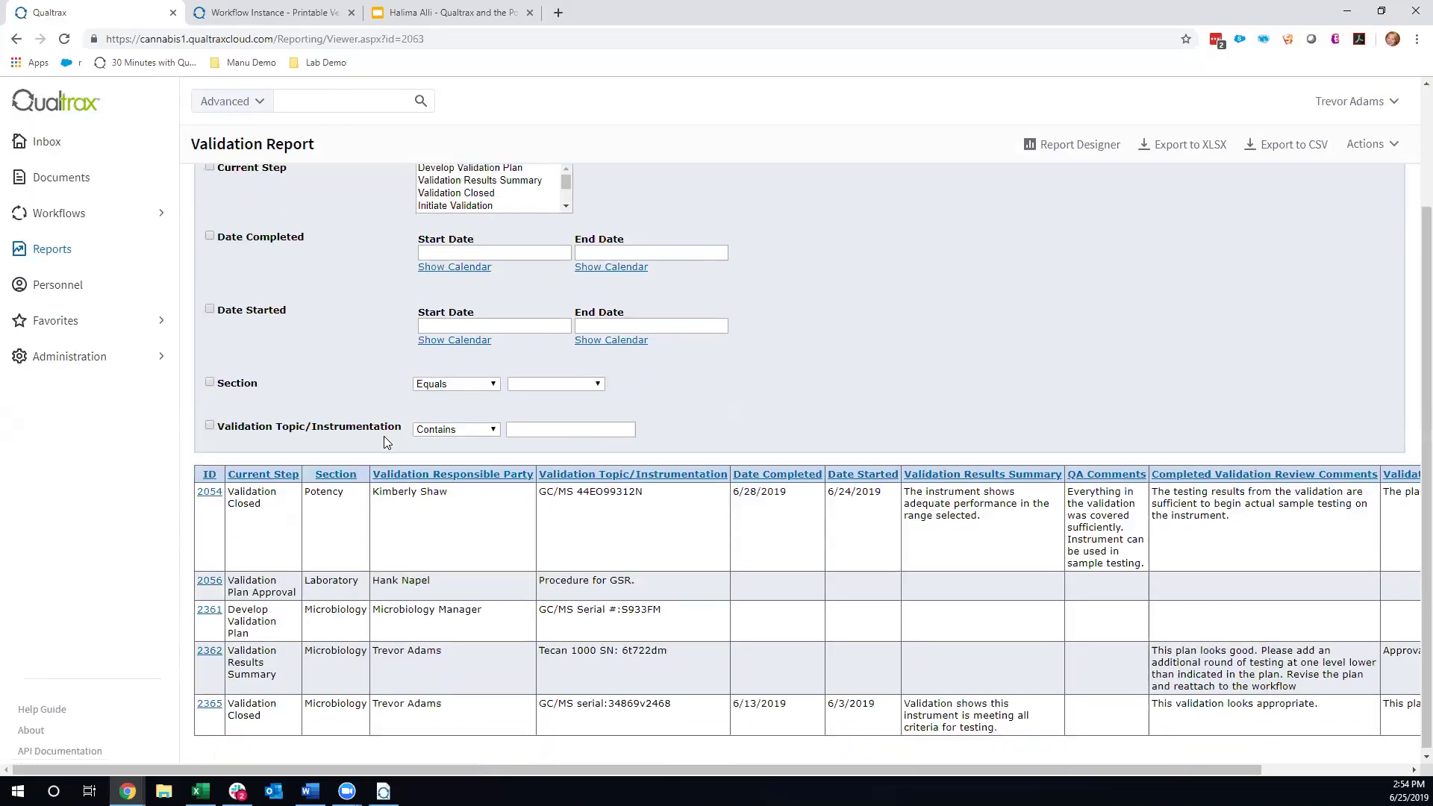
mouse_move(320, 768)
mouse_down()
mouse_move(550, 757)
mouse_move(323, 776)
mouse_up()
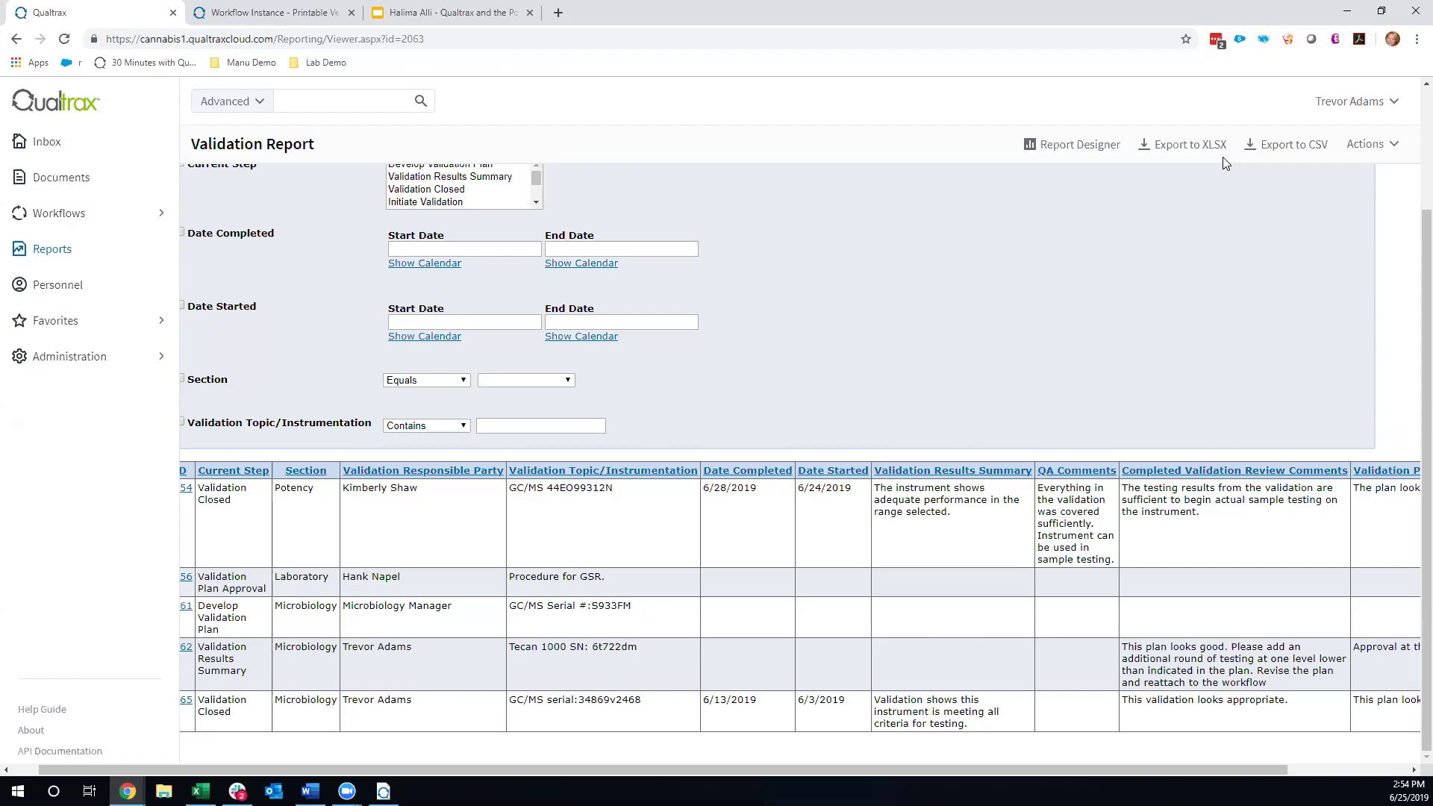
scroll(979, 213, up, 1)
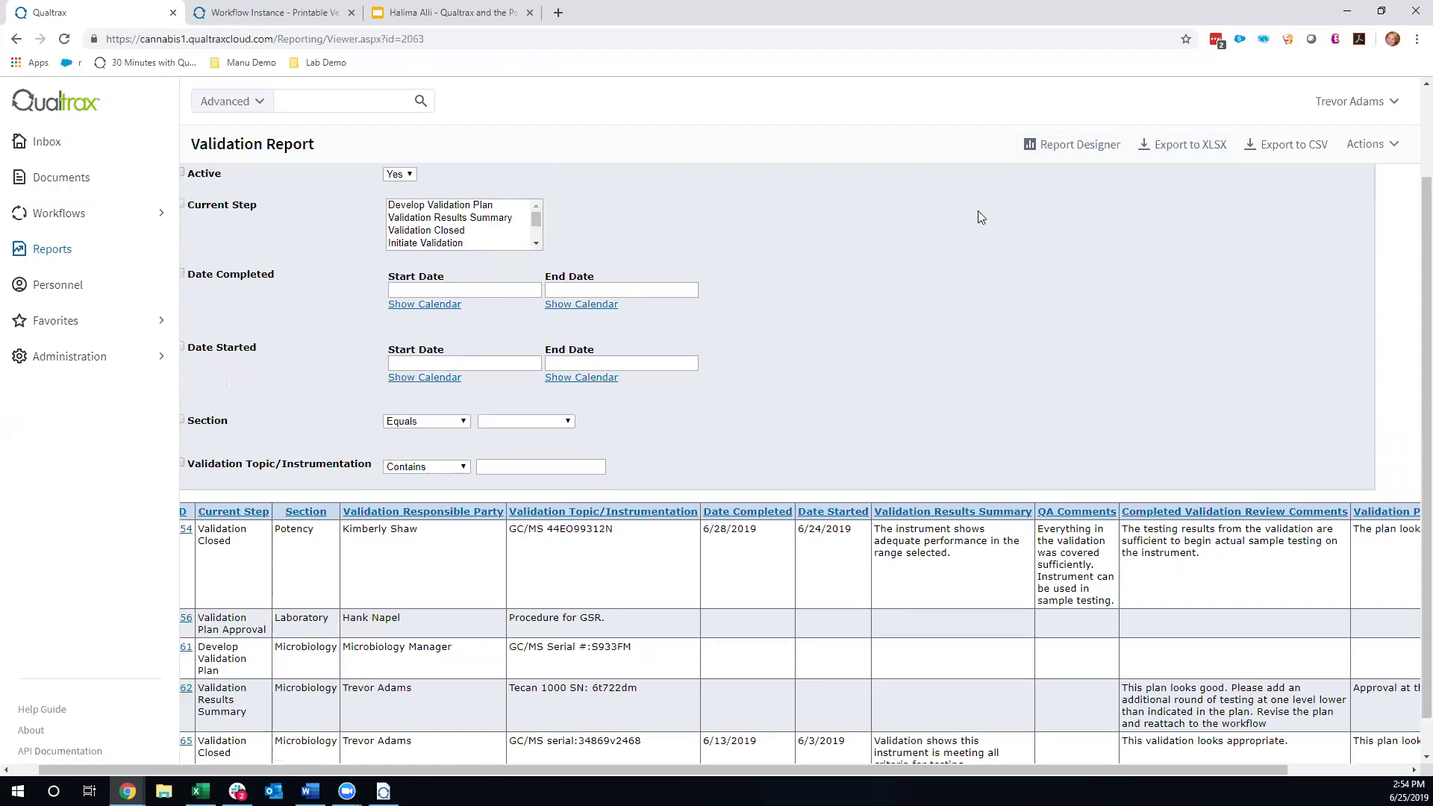
scroll(978, 210, up, 2)
Return to the Inbox and expand the list of available workflows
click(114, 157)
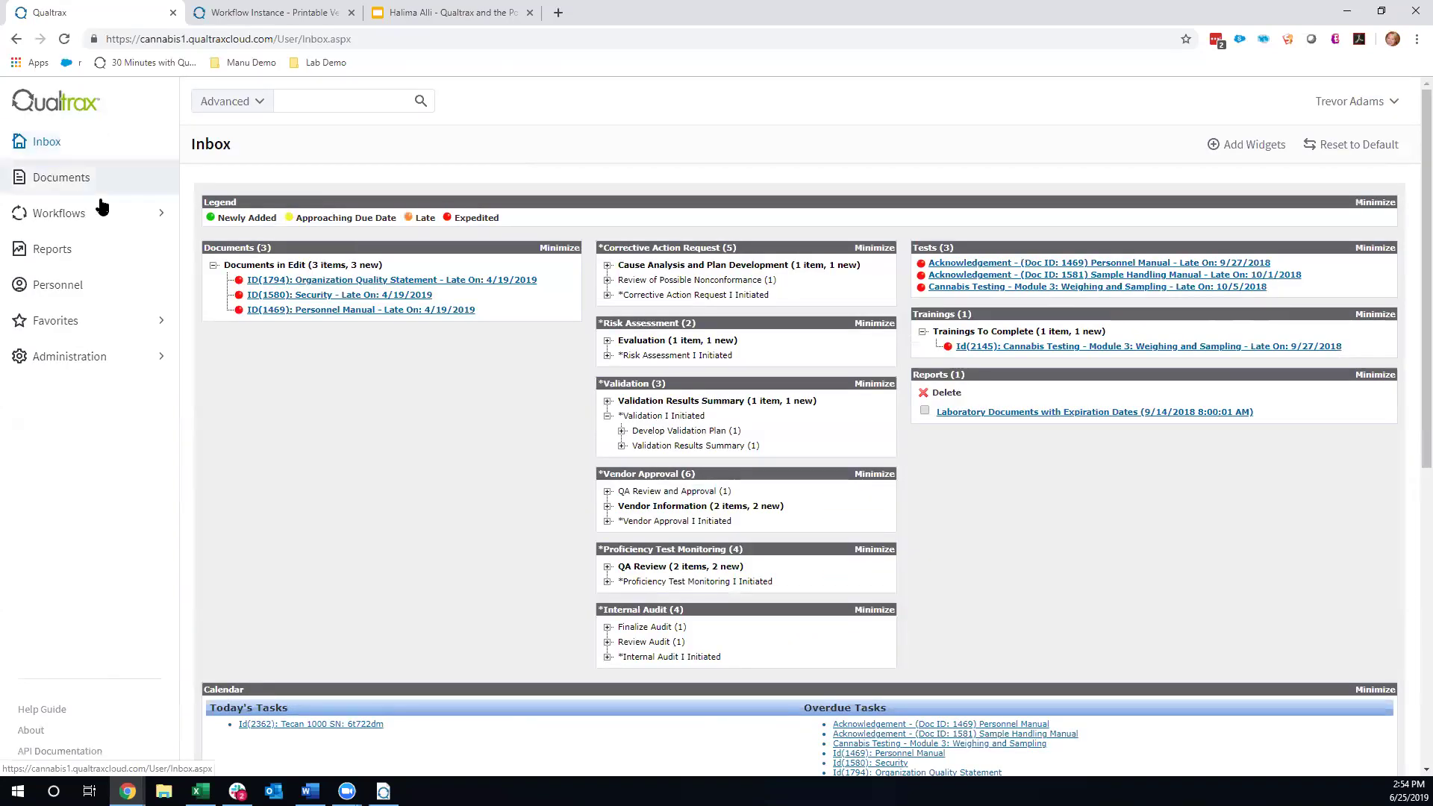
click(104, 219)
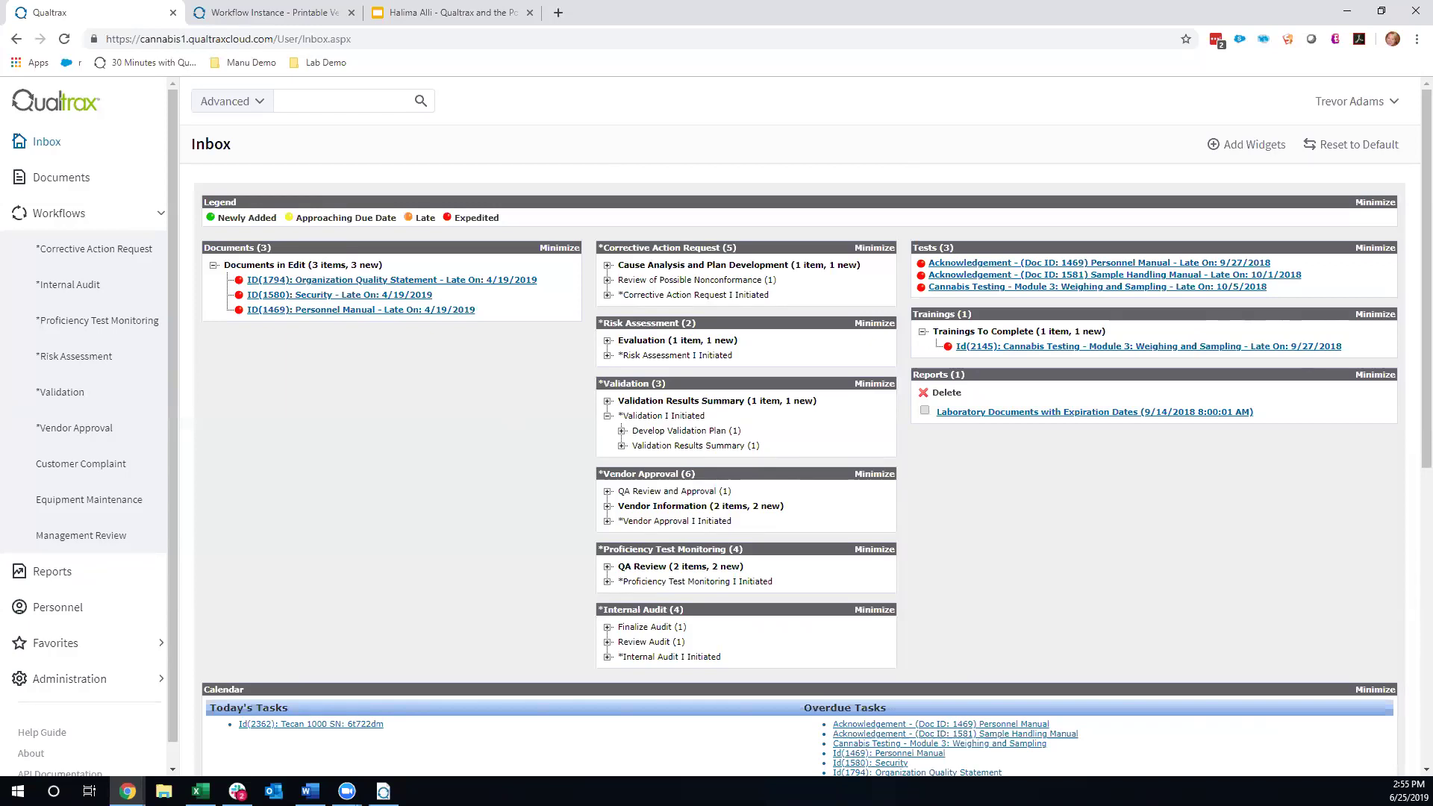
Switch to the Google Slides presentation, start presenting full screen, and advance to the Questions slide
click(393, 9)
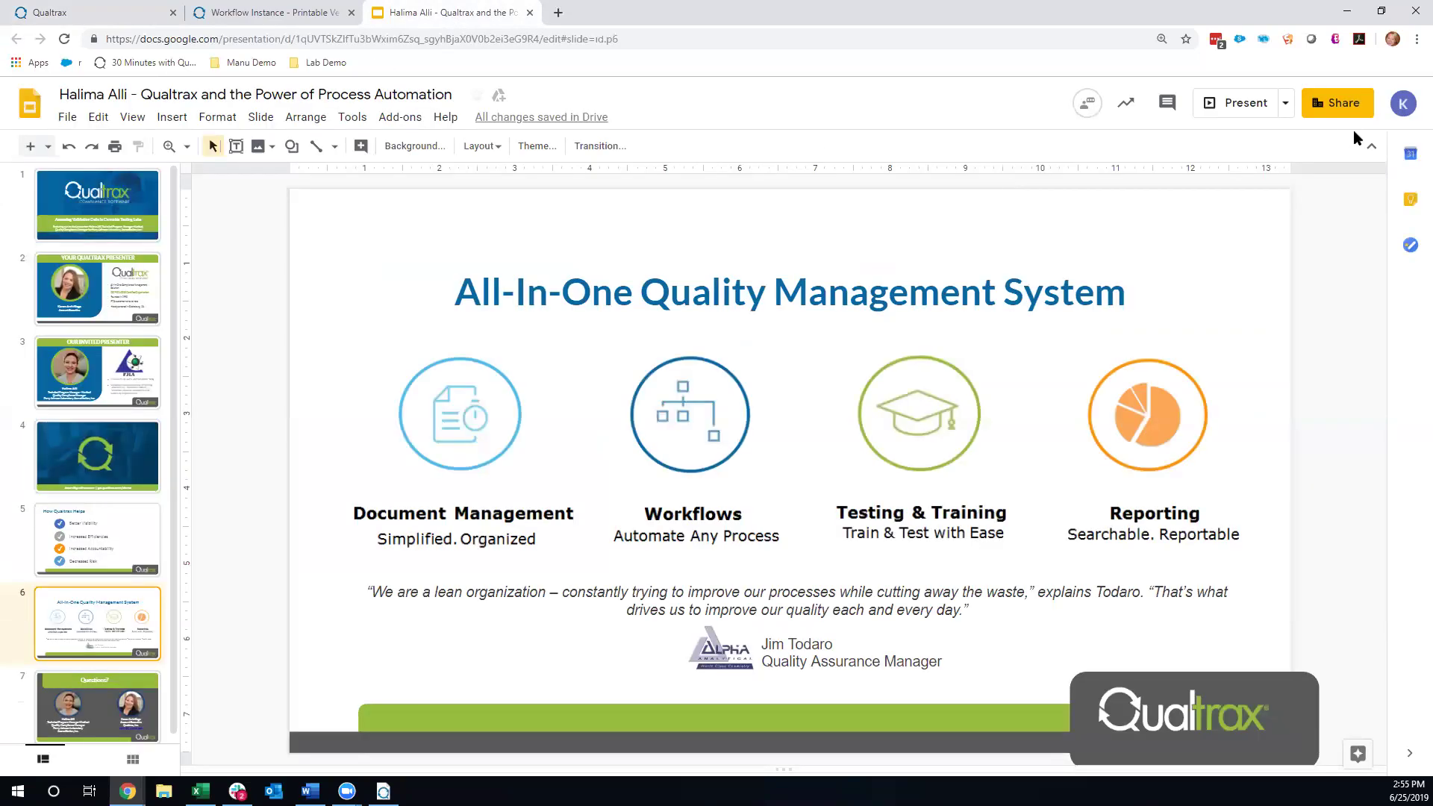
click(1260, 108)
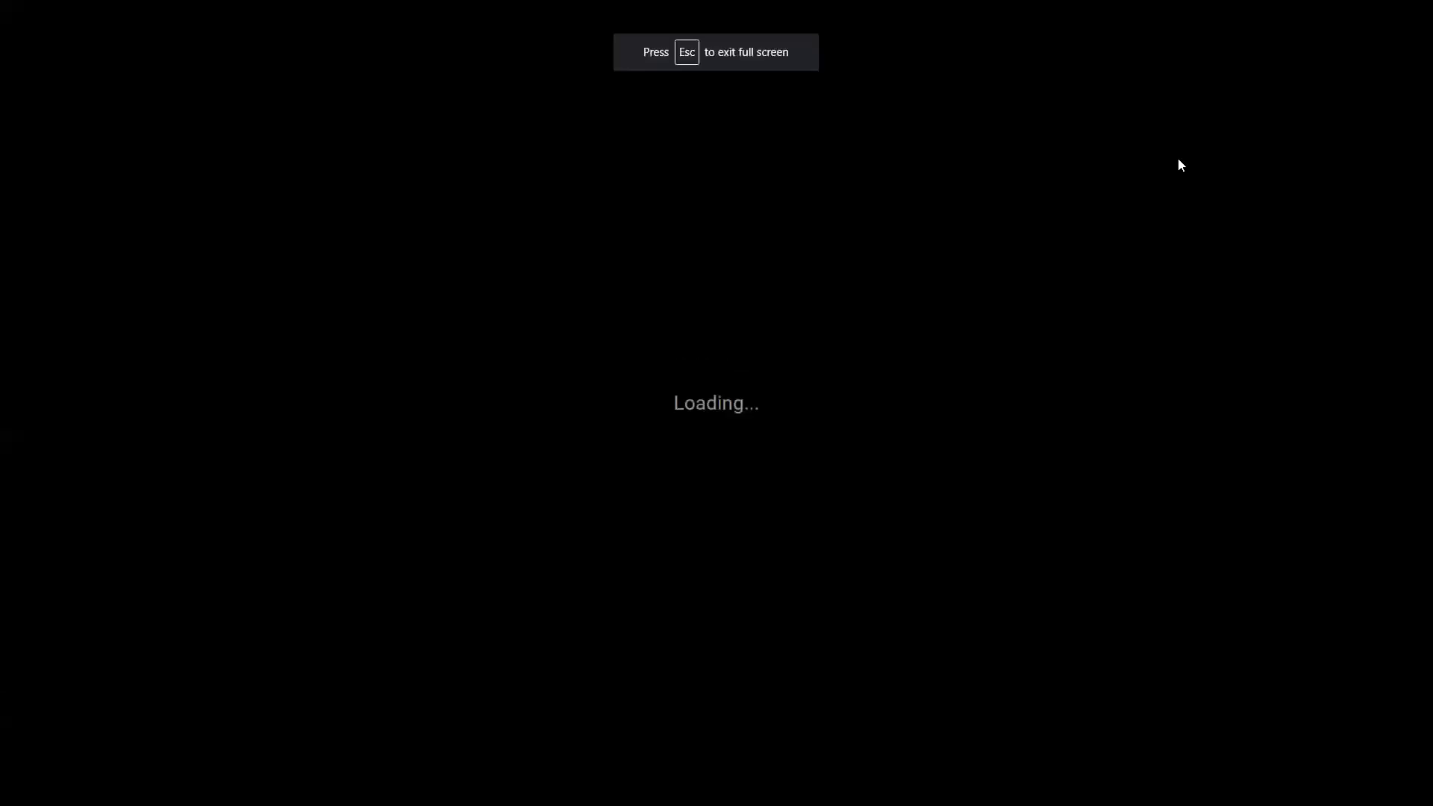
key(Right)
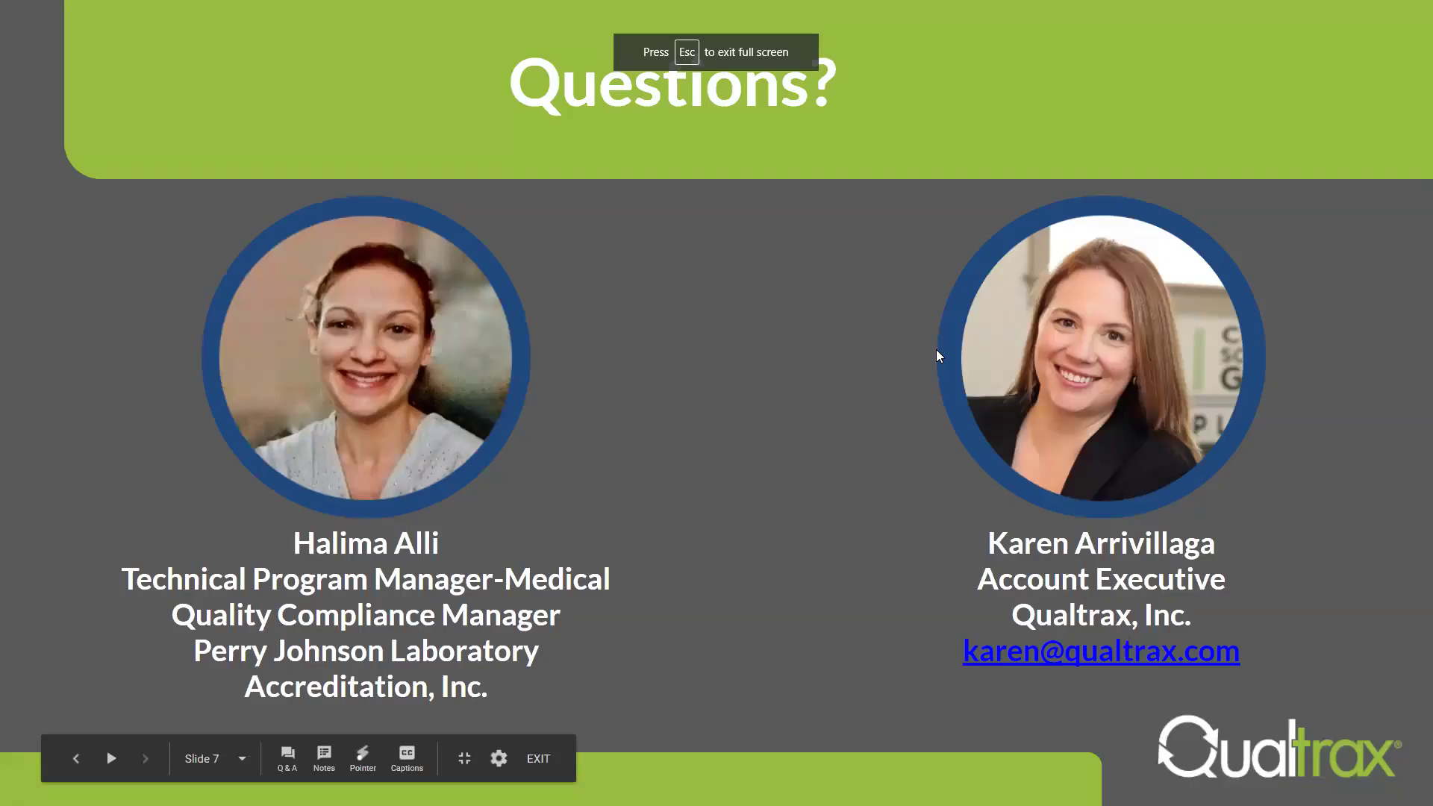